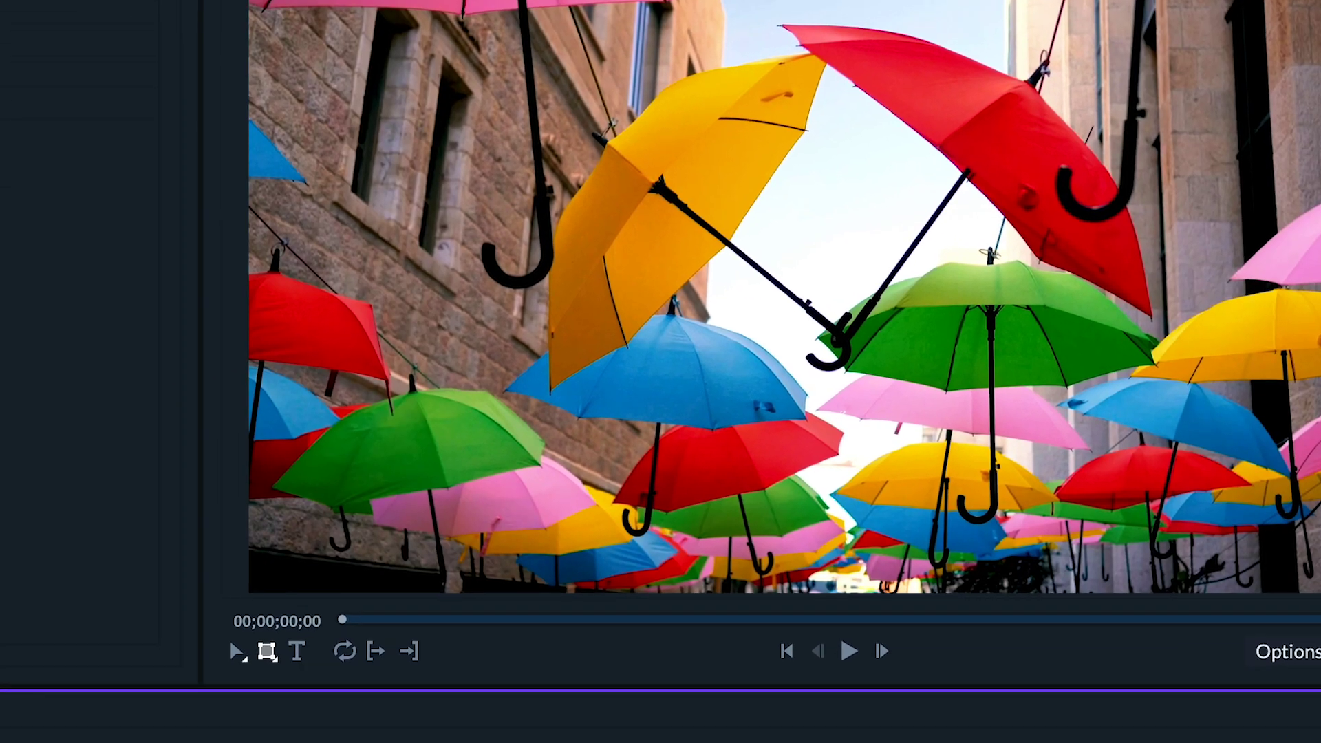
- Select the Ellipse mask type from the Viewer's mask shape menu
{"action": "left_click", "coordinate": [267, 651]}
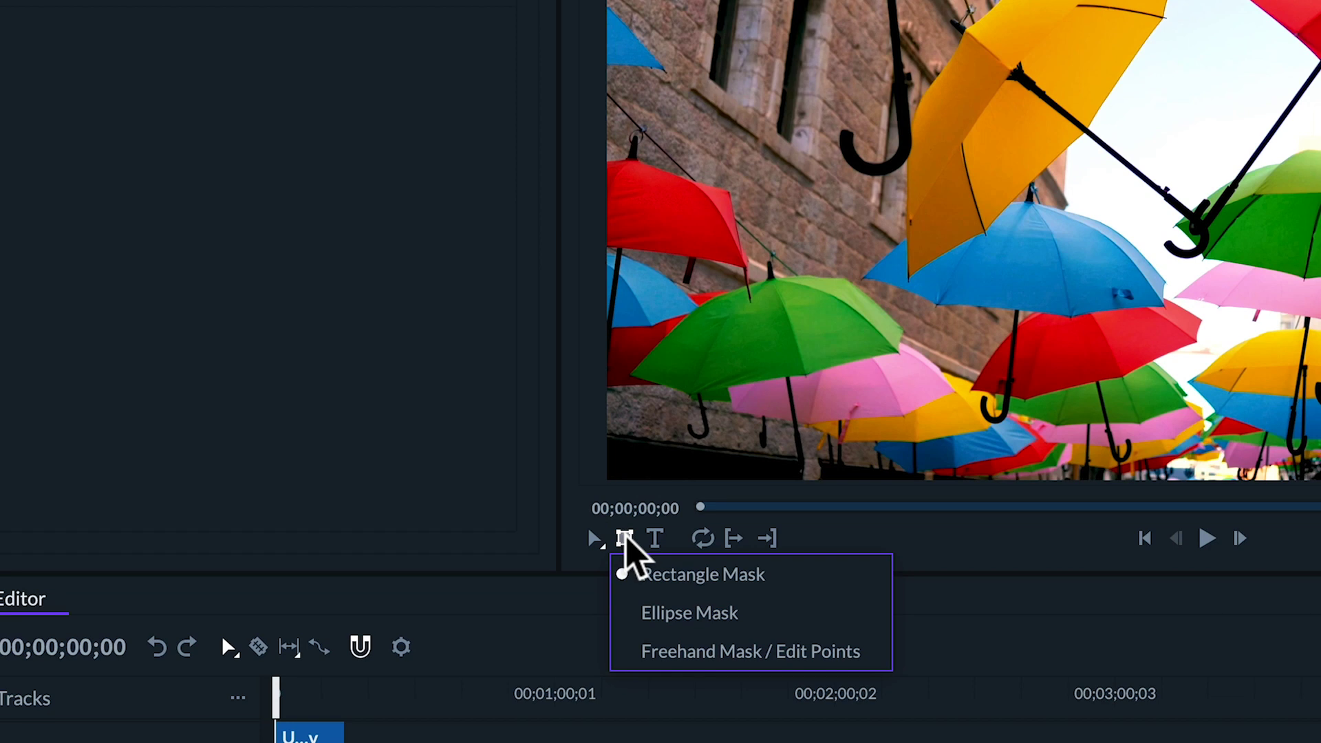
{"action": "left_click", "coordinate": [661, 611]}
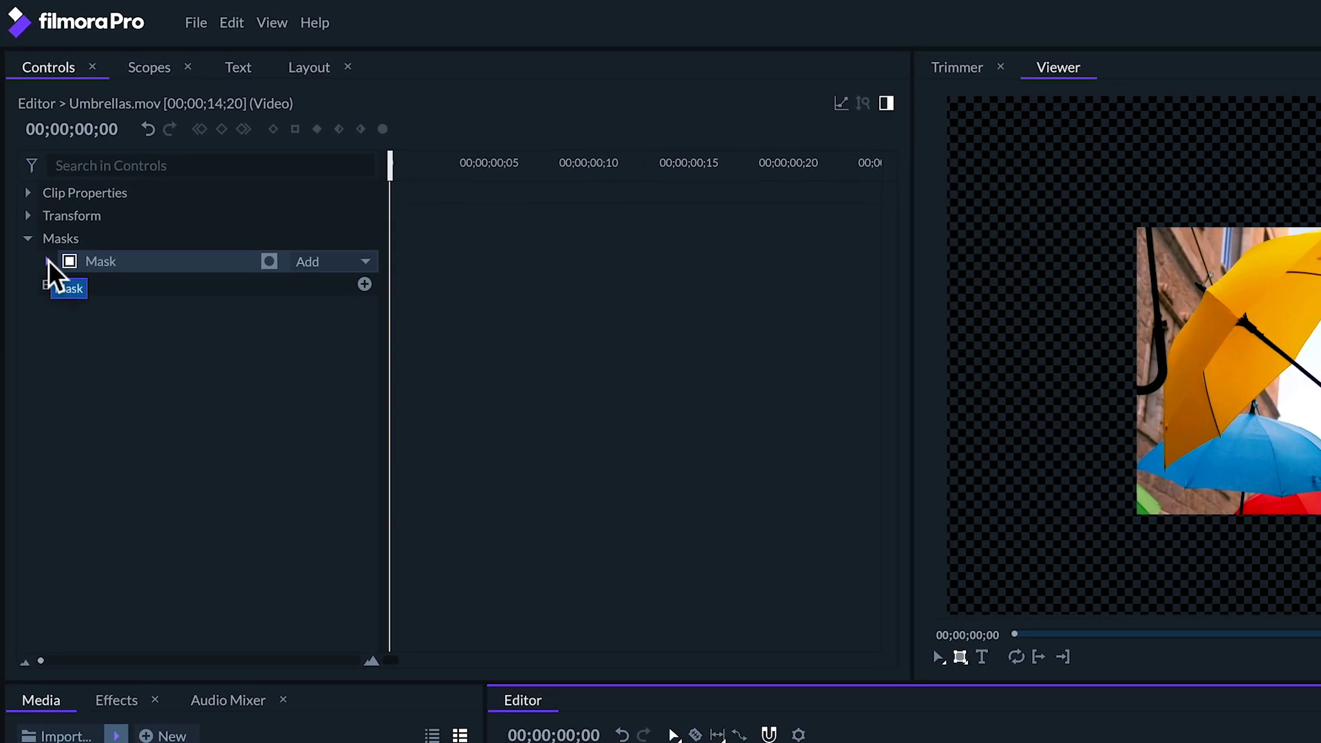
- Toggle the umbrella mask's inversion on and off, keeping the blend mode at Add
{"action": "left_click", "coordinate": [279, 271]}
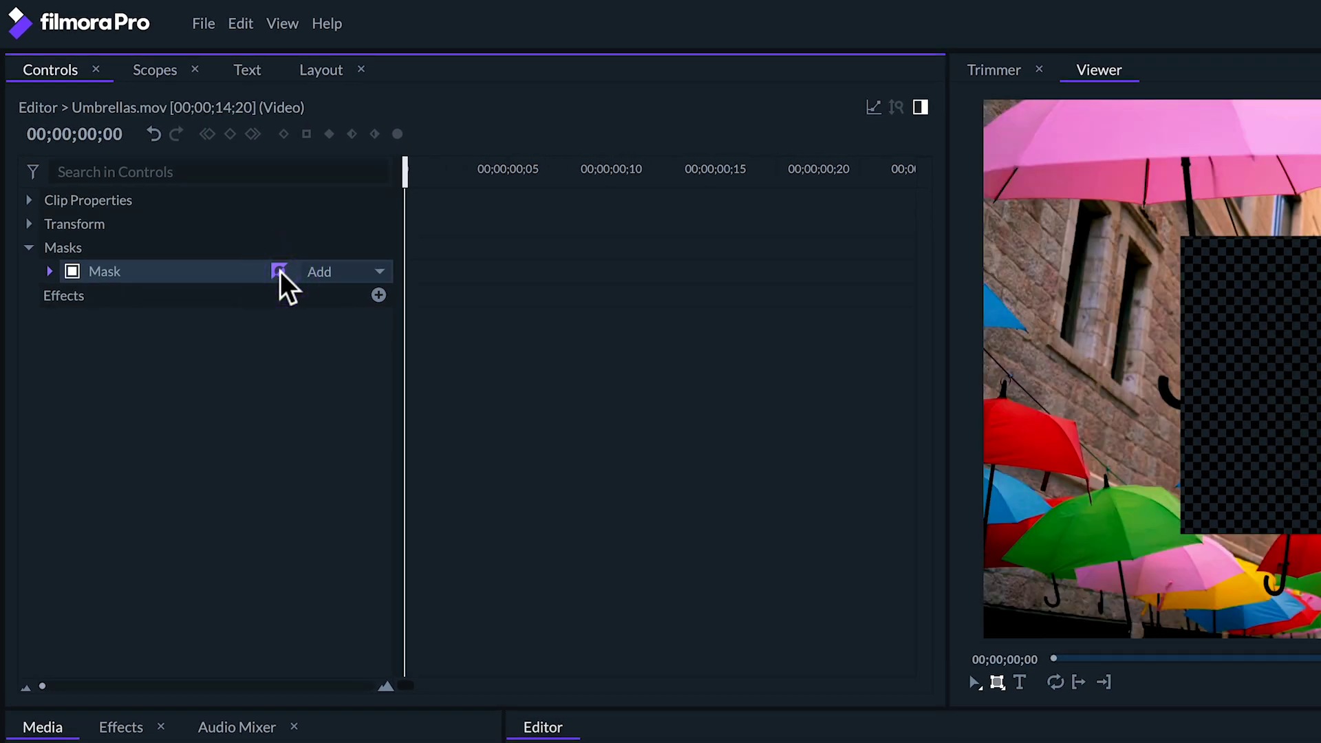
{"action": "left_click", "coordinate": [279, 271]}
{"action": "left_click", "coordinate": [380, 273]}
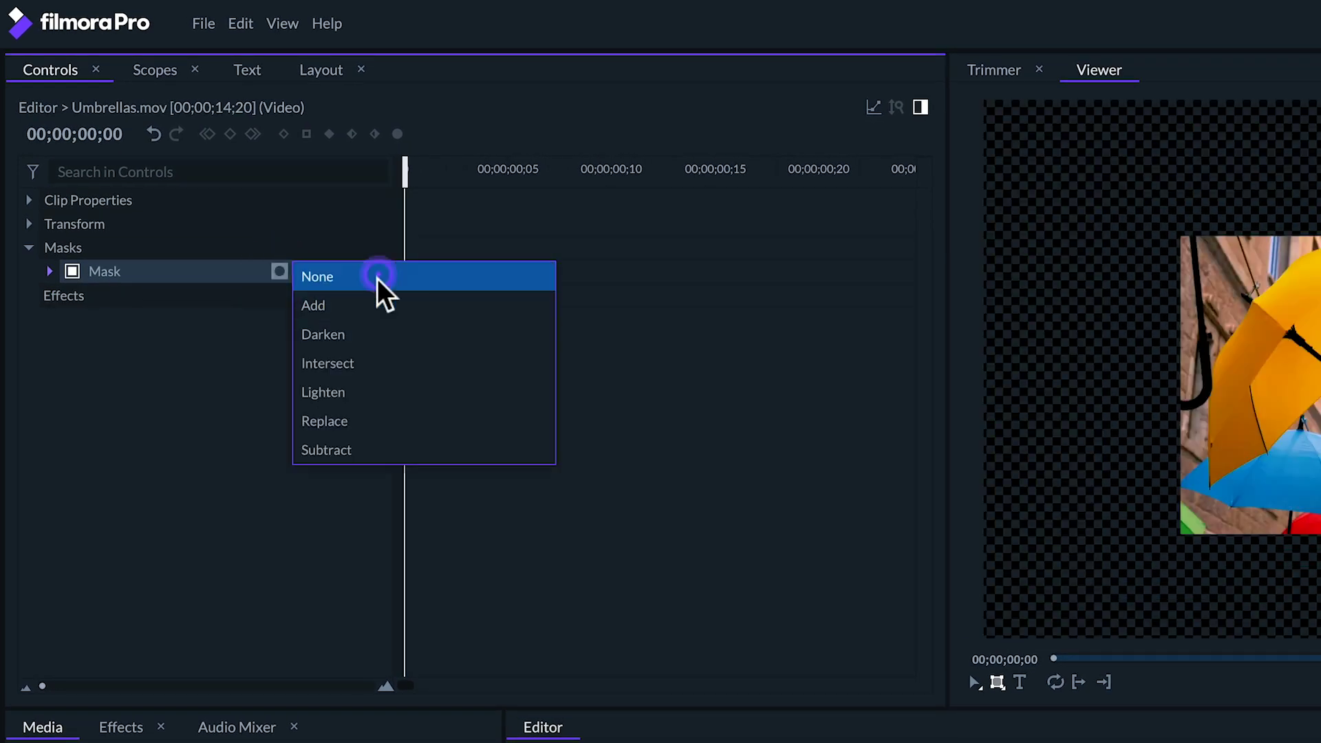
{"action": "left_click", "coordinate": [191, 345]}
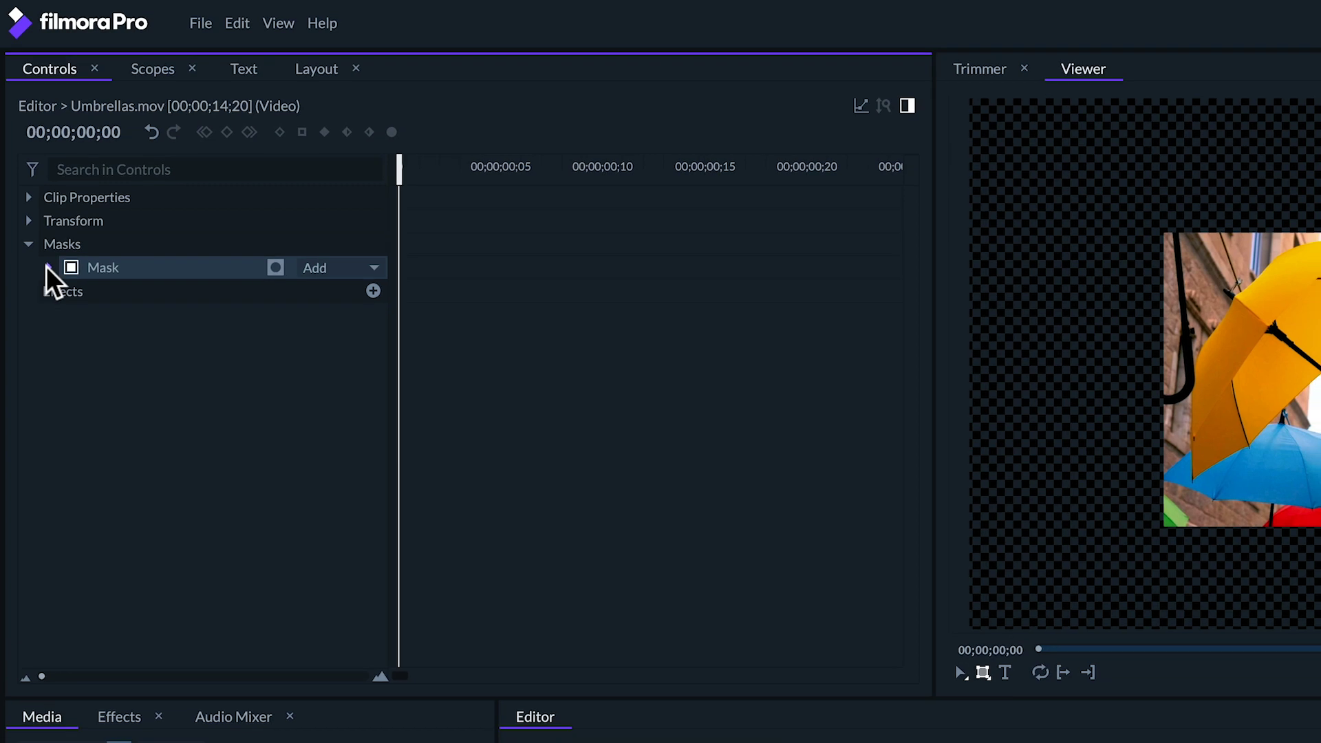
- Expand Mask > Shape and try the Expansion, Feather Strength and Roundness sliders
{"action": "left_click", "coordinate": [48, 267]}
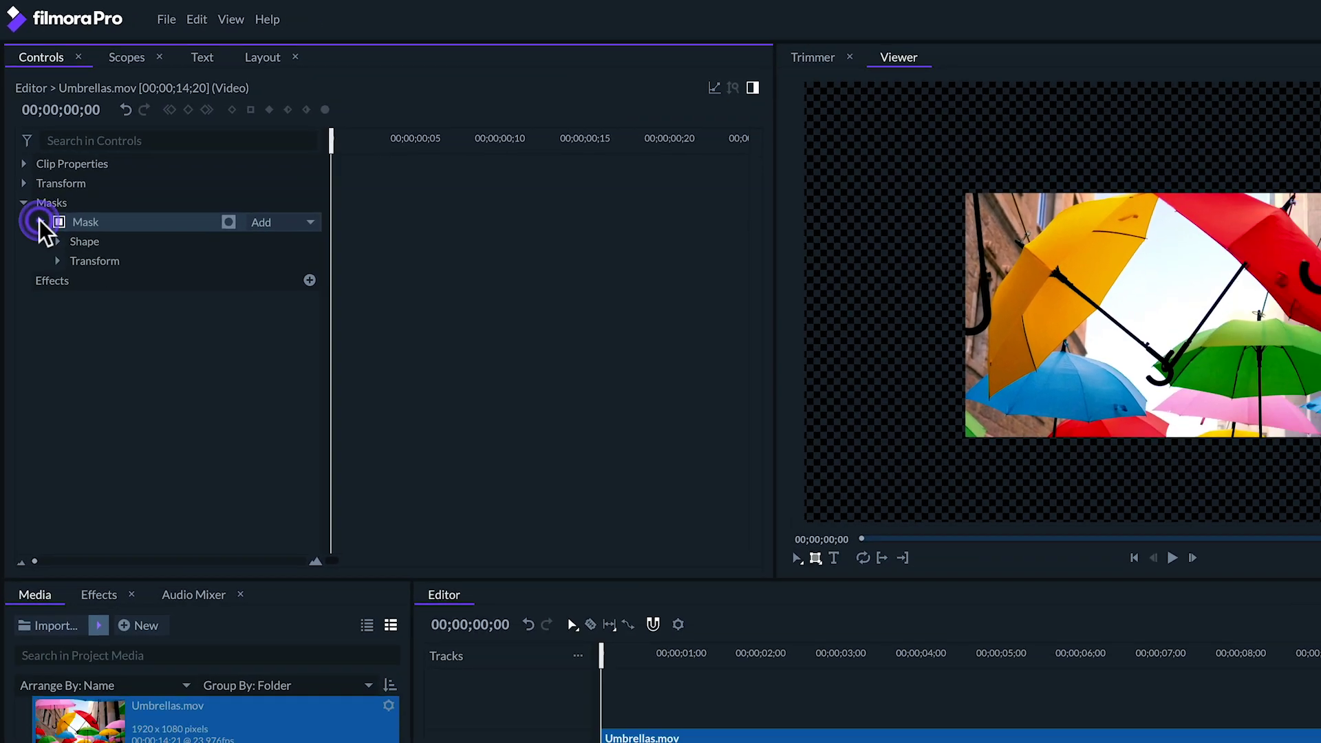
{"action": "left_click", "coordinate": [69, 291]}
{"action": "left_click_drag", "start_coordinate": [247, 323], "coordinate": [246, 315]}
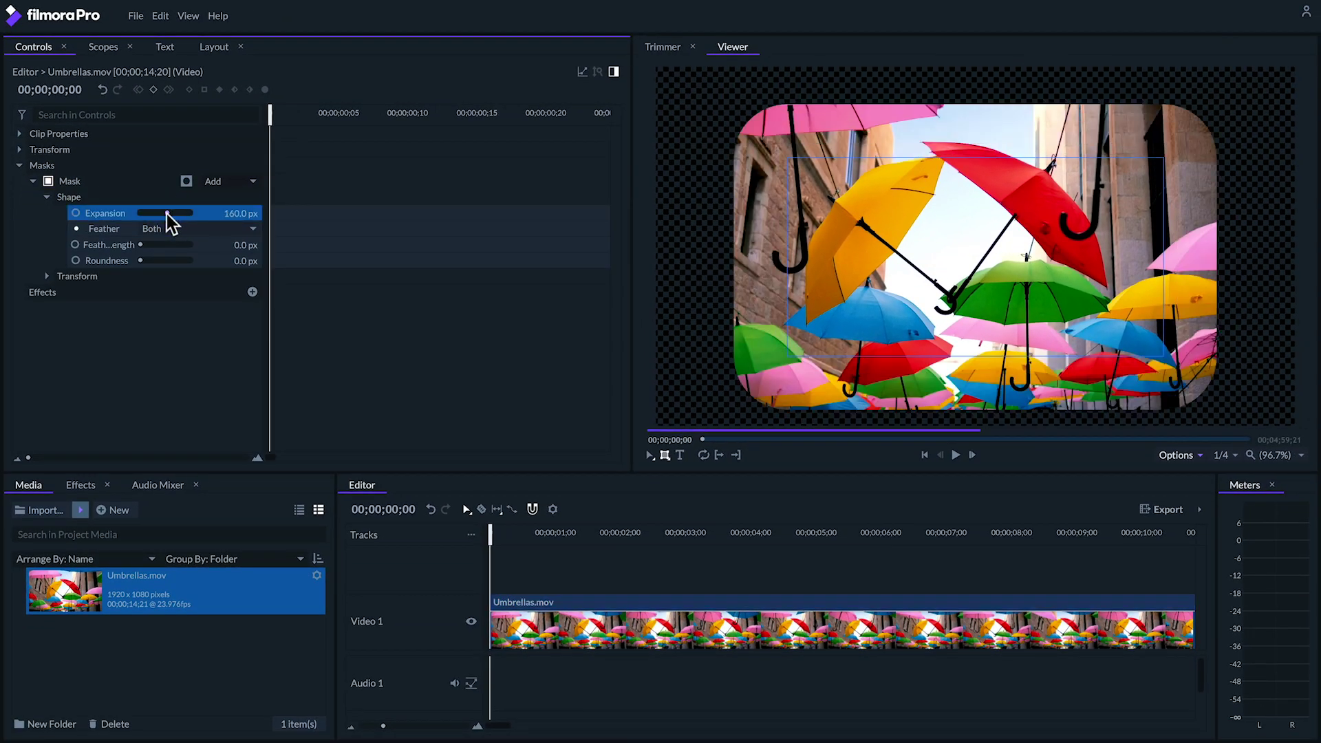
{"action": "left_click_drag", "start_coordinate": [167, 213], "coordinate": [165, 215]}
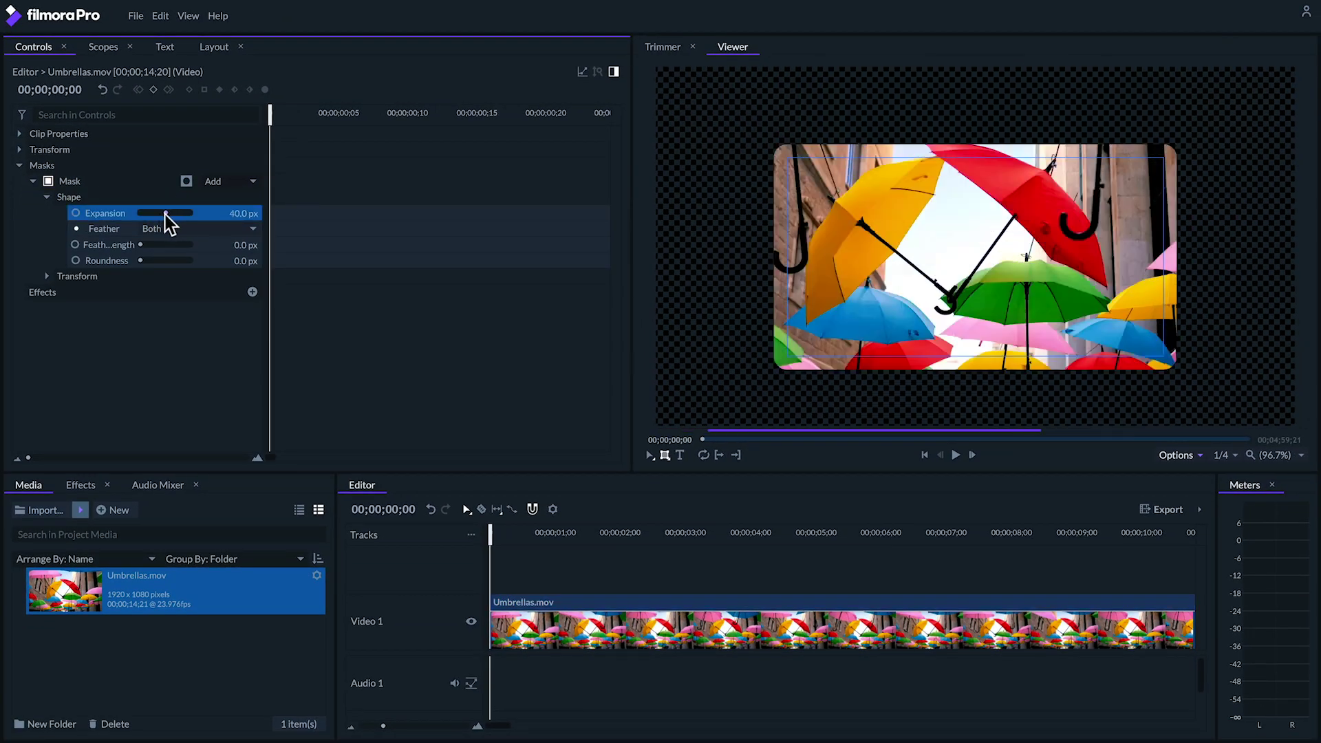
{"action": "left_click_drag", "start_coordinate": [270, 248], "coordinate": [368, 251]}
{"action": "left_click_drag", "start_coordinate": [185, 246], "coordinate": [187, 264]}
{"action": "left_click", "coordinate": [188, 248]}
- Reset Feather Strength and Roundness to 0 and show the mask's Transform settings
{"action": "double_click", "coordinate": [191, 246]}
{"action": "double_click", "coordinate": [192, 261]}
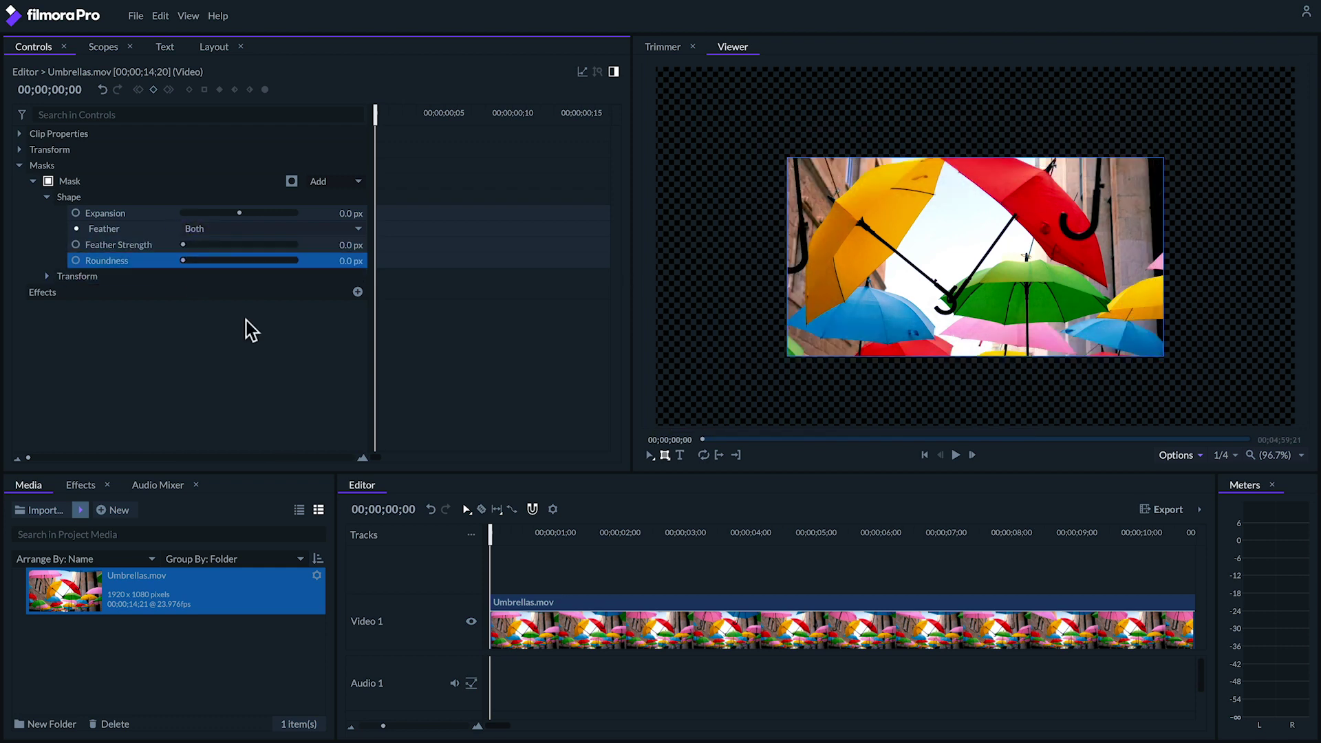
{"action": "left_click", "coordinate": [46, 276]}
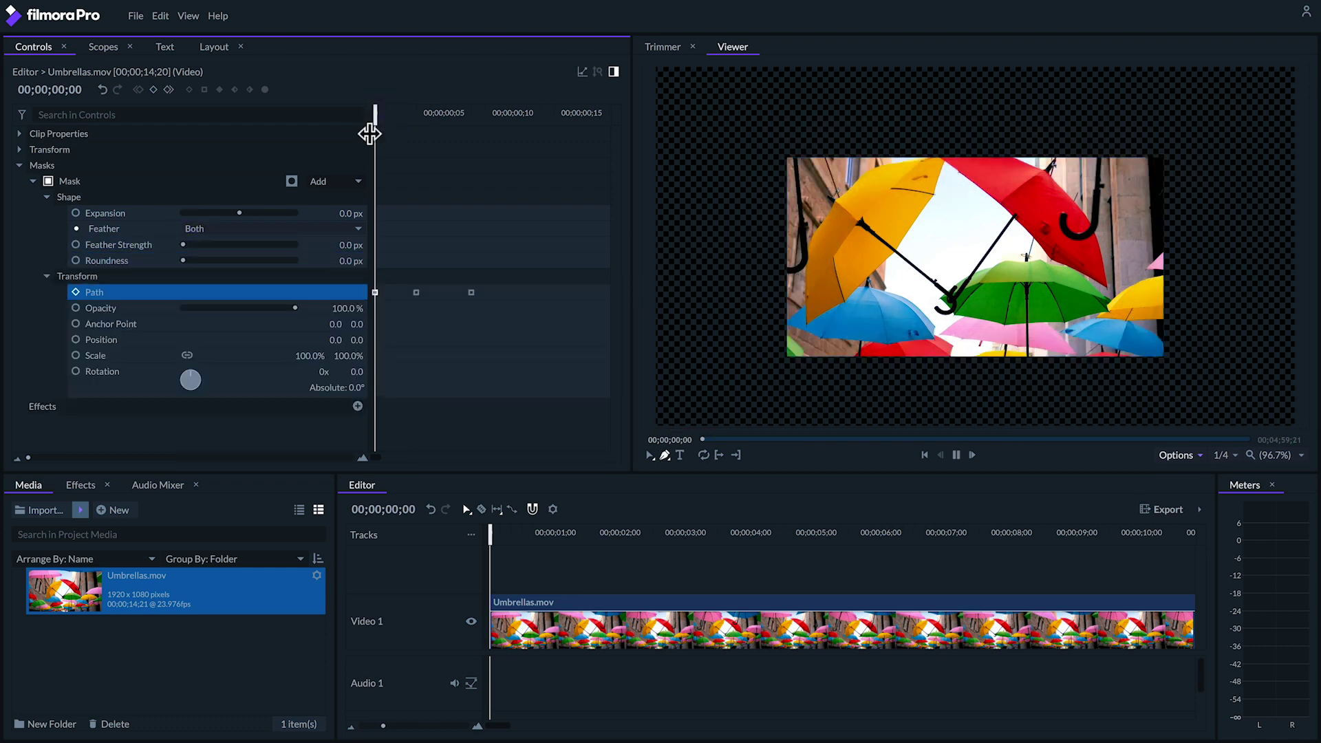
- Preview the masked clip, then rotate the mask to 85°
{"action": "key", "text": "space"}
{"action": "left_click_drag", "start_coordinate": [408, 112], "coordinate": [405, 112]}
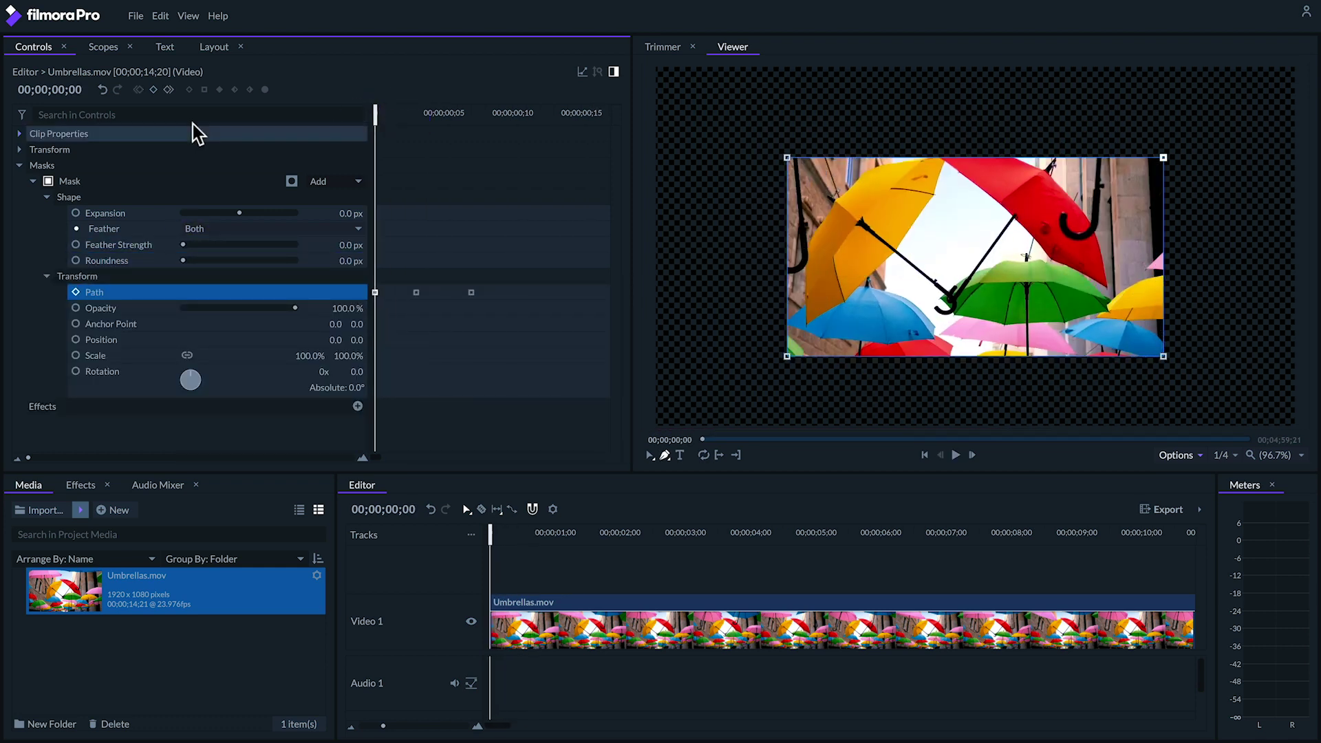
{"action": "left_click", "coordinate": [296, 307]}
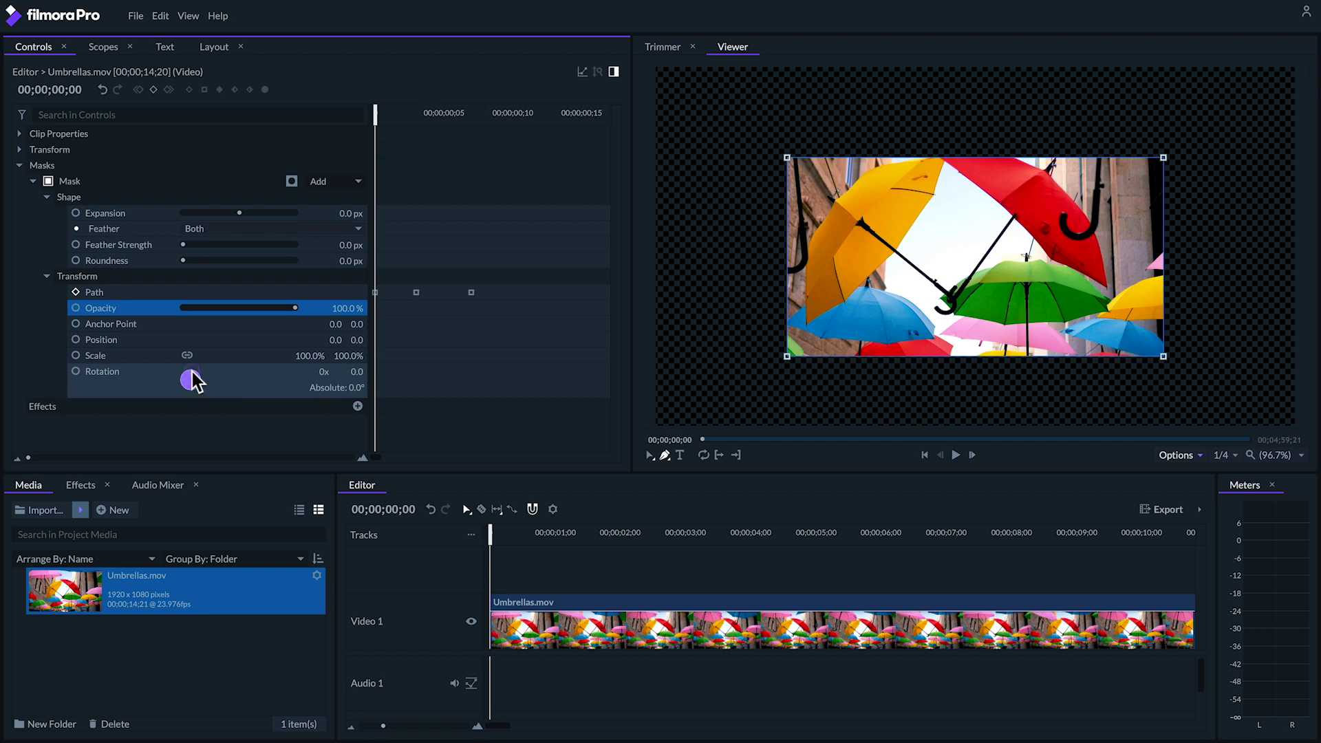
{"action": "left_click_drag", "start_coordinate": [193, 381], "coordinate": [236, 388]}
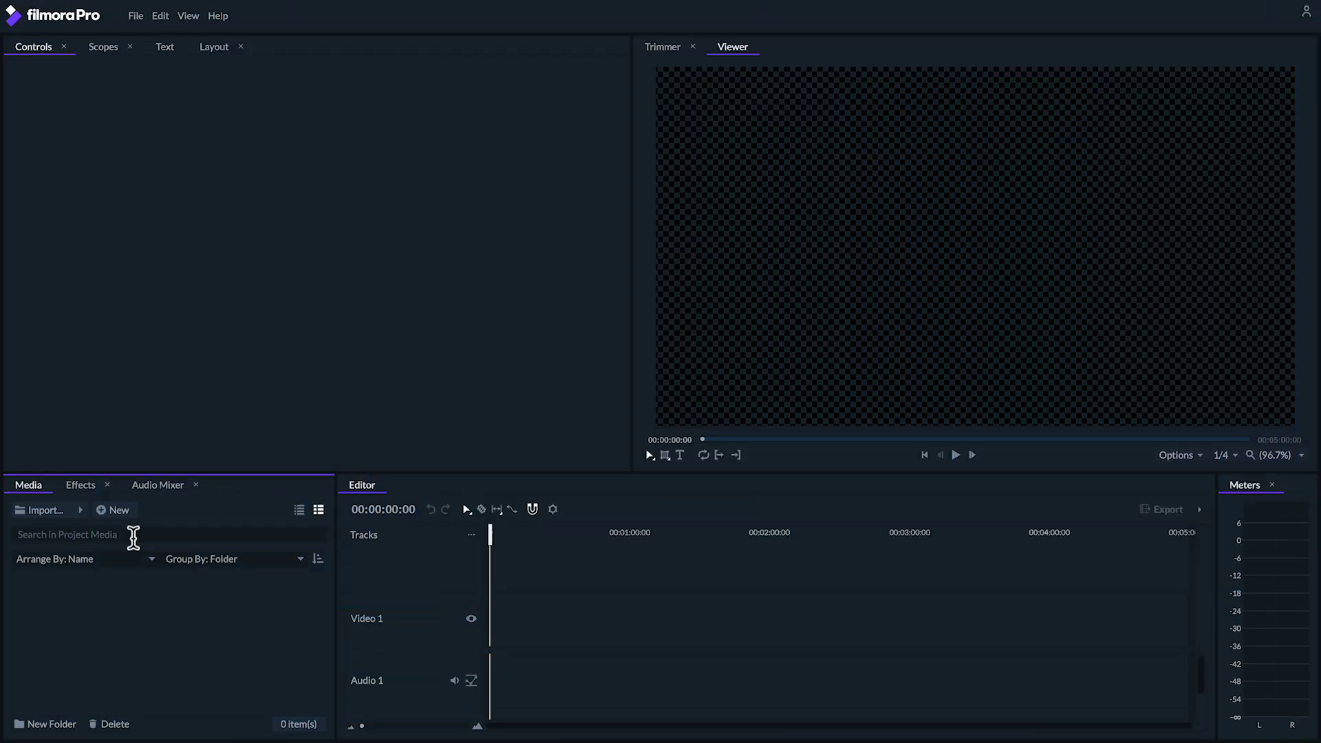
- Create a purple plane named Shape and place it at the start of Video 1
{"action": "left_click", "coordinate": [124, 510]}
{"action": "left_click", "coordinate": [128, 529]}
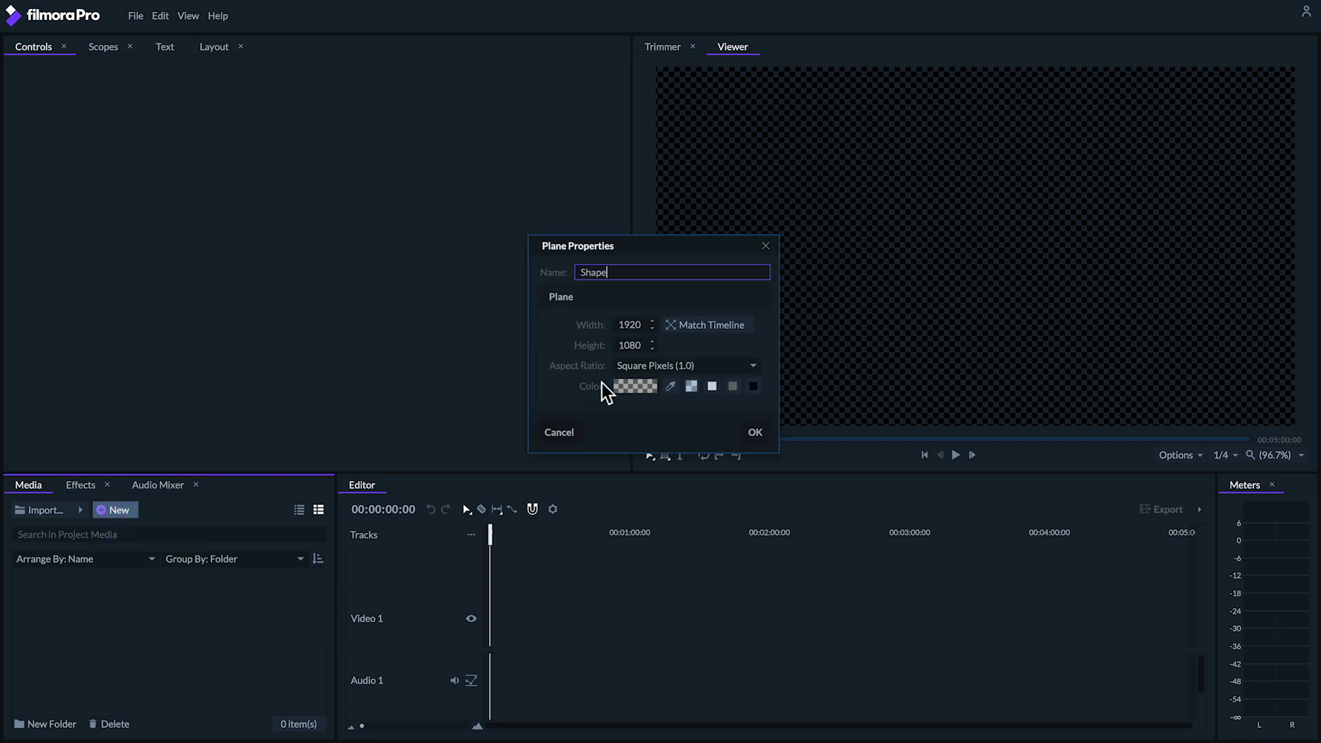
{"action": "left_click", "coordinate": [637, 386]}
{"action": "left_click", "coordinate": [961, 554]}
{"action": "left_click", "coordinate": [1030, 587]}
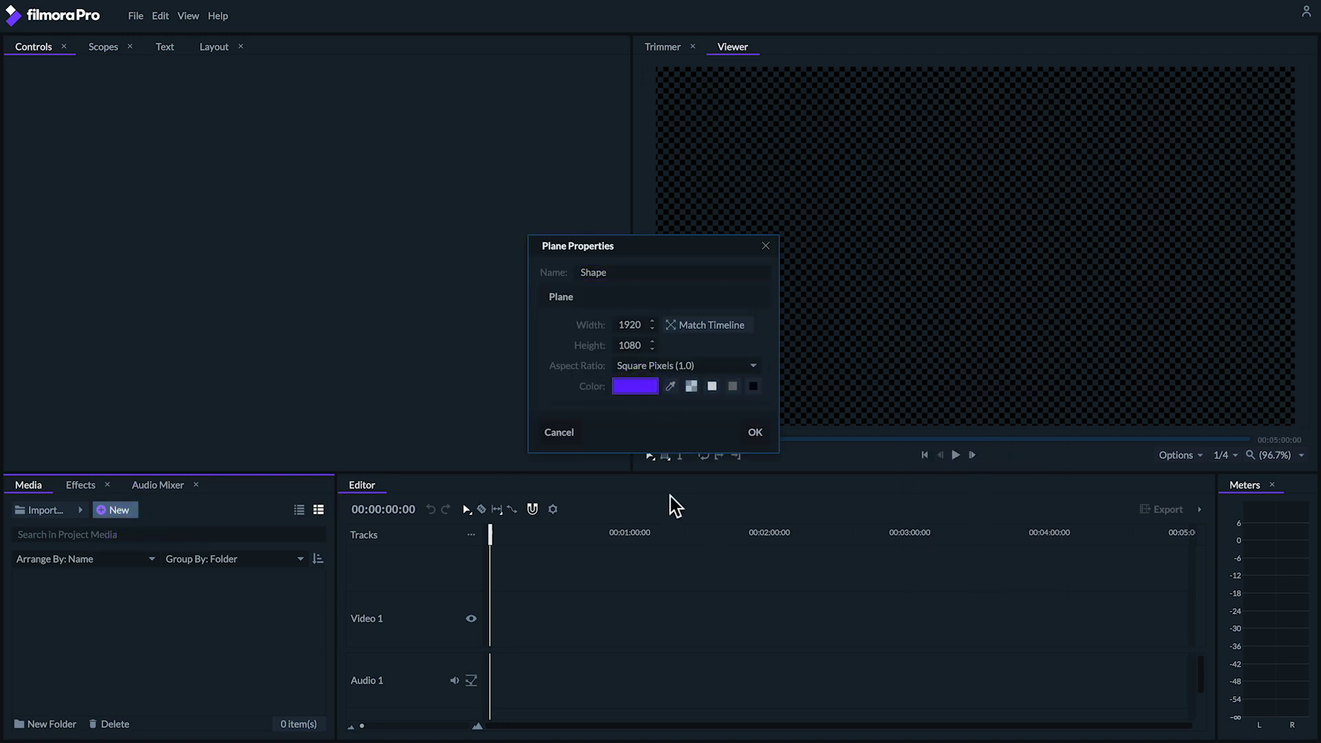
{"action": "left_click", "coordinate": [755, 432]}
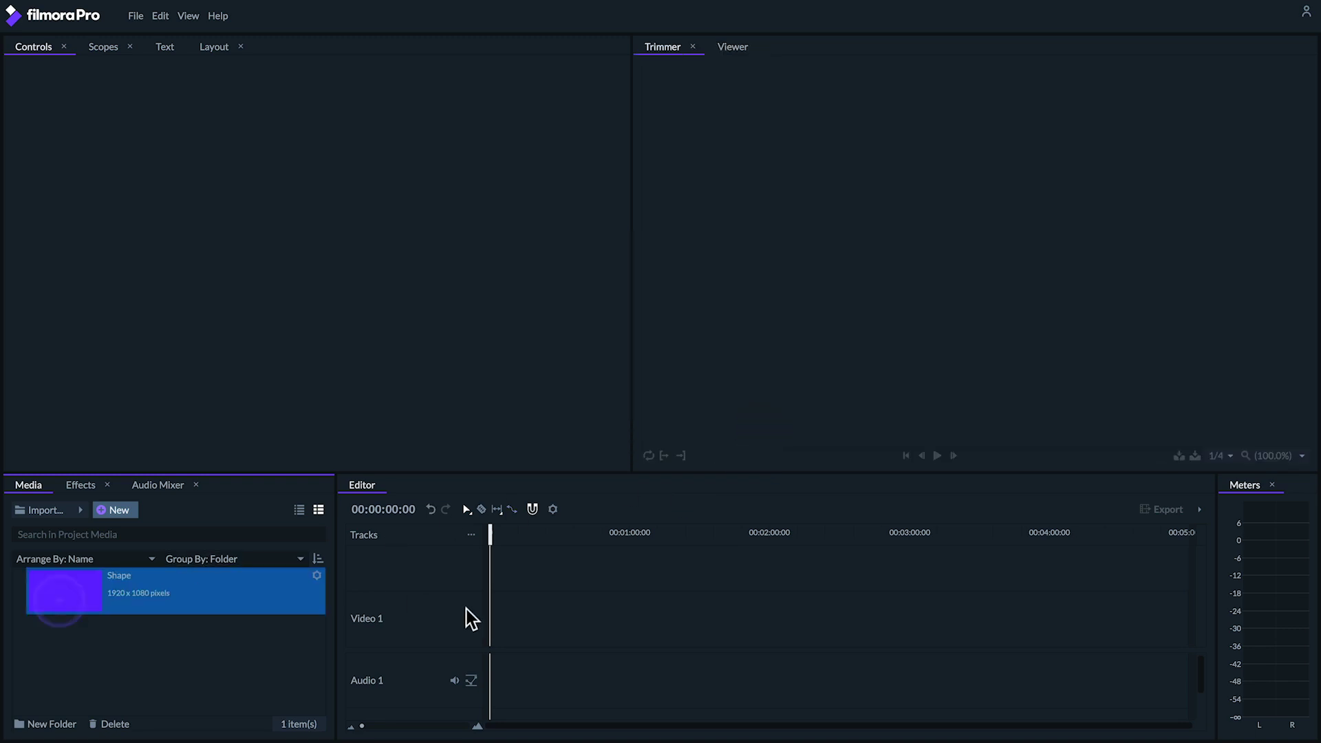
{"action": "mouse_move", "coordinate": [472, 619]}
{"action": "left_mouse_down"}
{"action": "mouse_move", "coordinate": [490, 633]}
{"action": "mouse_move", "coordinate": [493, 623]}
{"action": "left_mouse_up"}
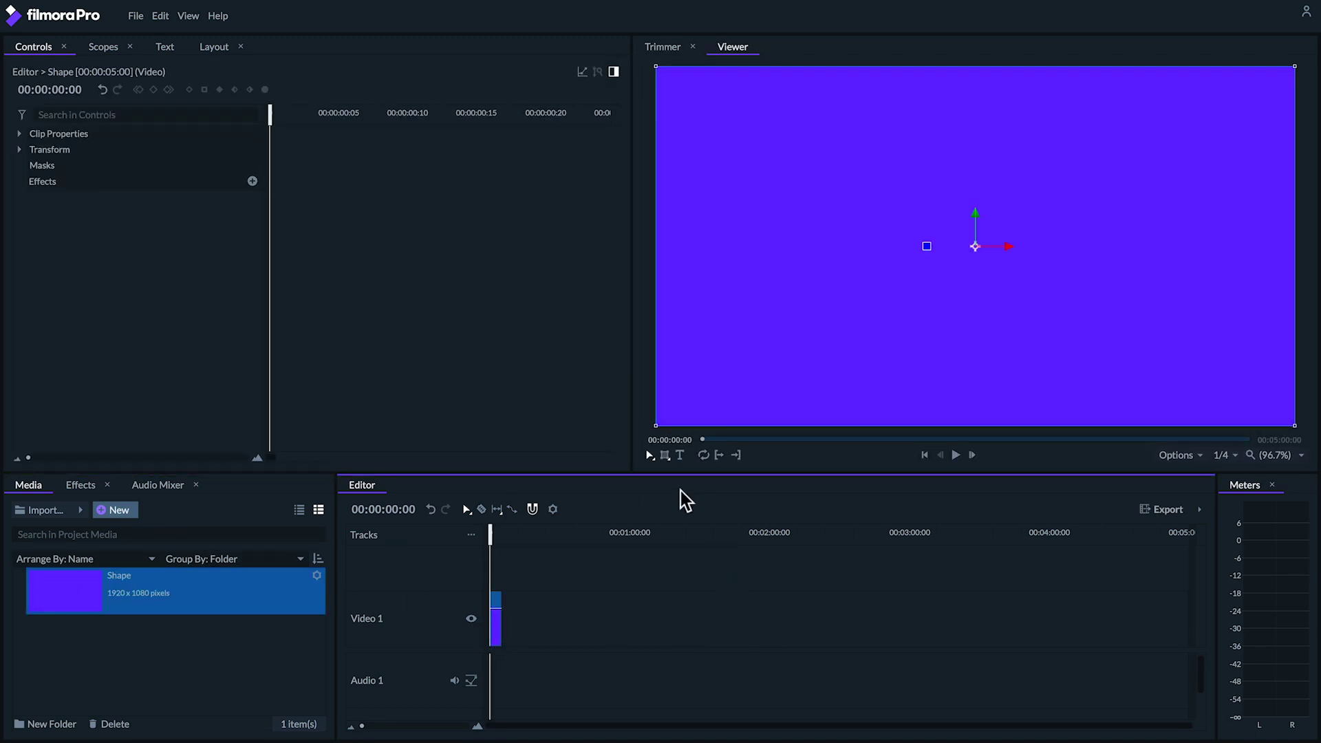
- Draw a square rectangle mask and a perfectly round circle mask on the Shape plane
{"action": "left_click", "coordinate": [665, 454]}
{"action": "mouse_move", "coordinate": [844, 175]}
{"action": "left_mouse_down"}
{"action": "mouse_move", "coordinate": [982, 276]}
{"action": "mouse_move", "coordinate": [1107, 337]}
{"action": "left_mouse_up"}
{"action": "key", "text": "ctrl+z"}
{"action": "left_click_drag", "start_coordinate": [869, 174], "coordinate": [940, 238]}
{"action": "left_click_drag", "start_coordinate": [1024, 280], "coordinate": [1069, 300]}
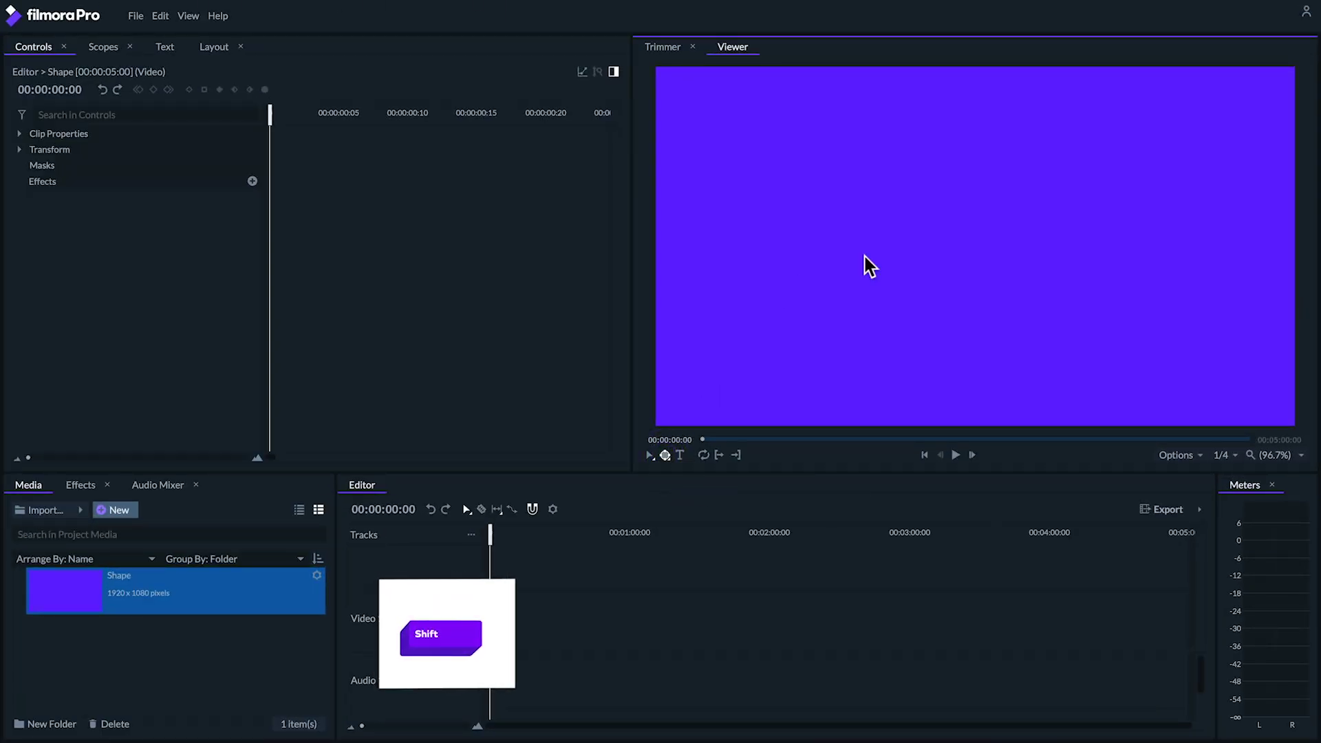
{"action": "left_click_drag", "start_coordinate": [855, 157], "coordinate": [868, 171]}
{"action": "left_click_drag", "start_coordinate": [968, 227], "coordinate": [1160, 336]}
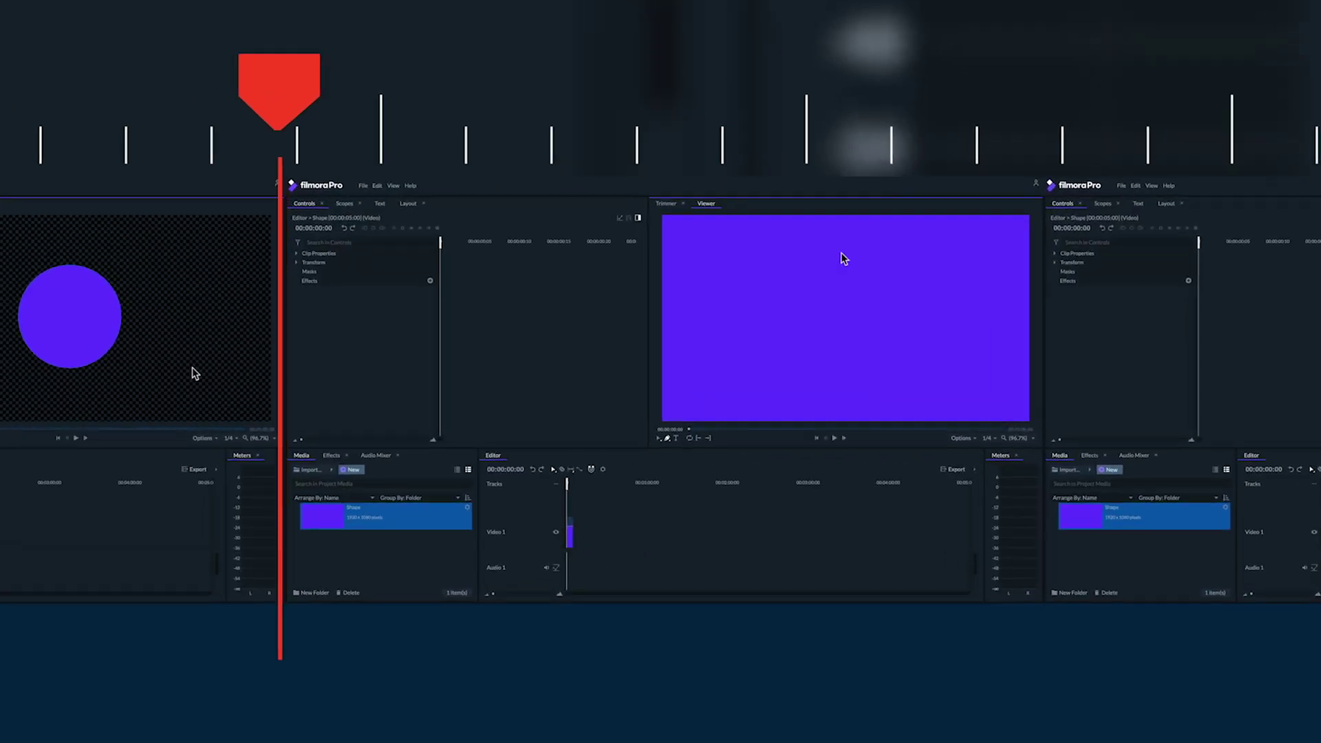
- Draw a closed star-shaped freehand mask point by point
{"action": "left_click", "coordinate": [1271, 264]}
{"action": "left_click", "coordinate": [1299, 311]}
{"action": "left_click", "coordinate": [1120, 217]}
{"action": "left_click", "coordinate": [1048, 299]}
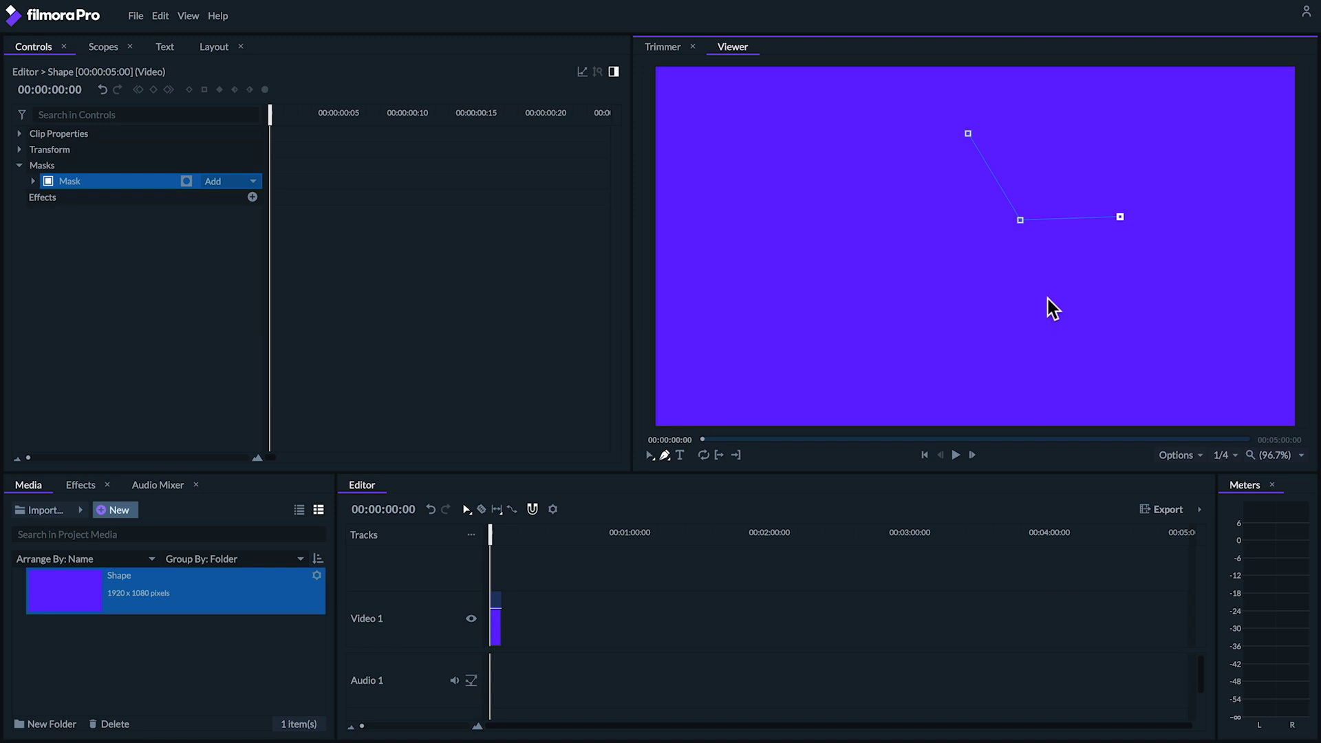
{"action": "left_click", "coordinate": [1081, 393]}
{"action": "left_click", "coordinate": [948, 219]}
{"action": "left_click", "coordinate": [968, 134]}
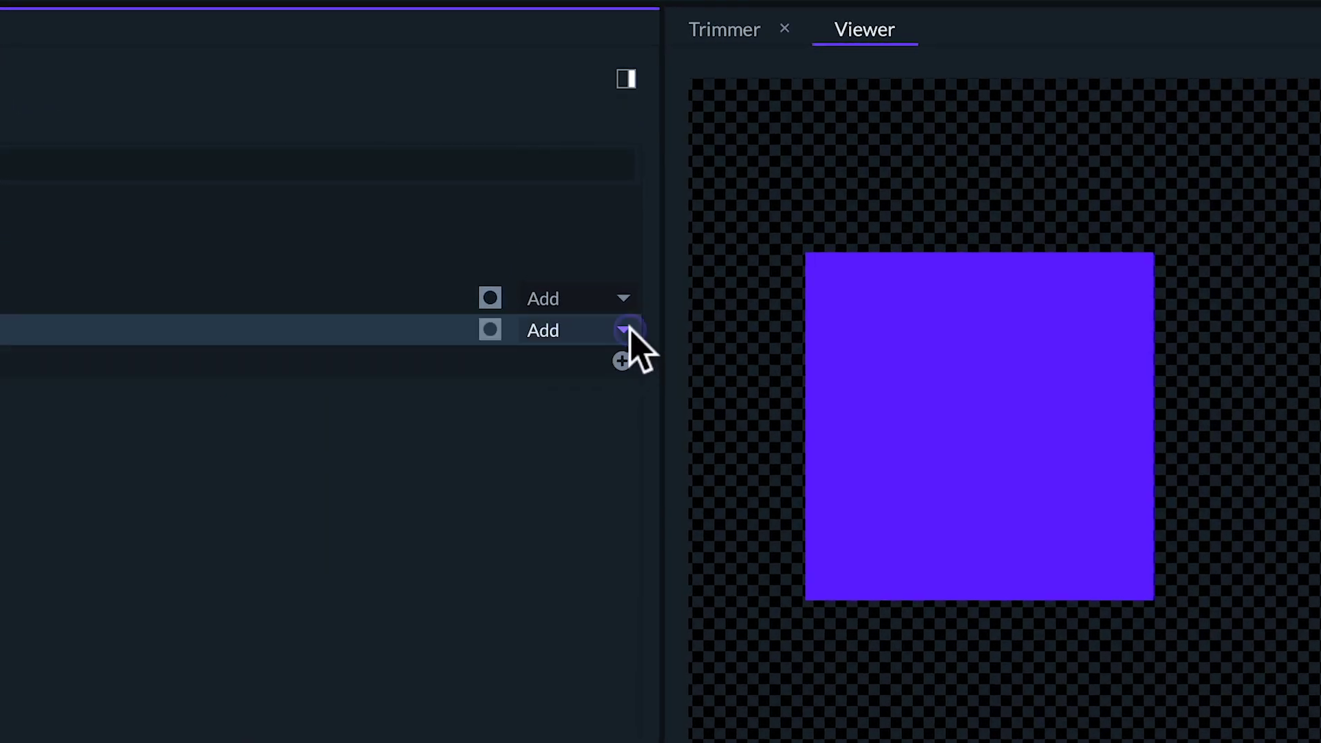
- Set the Circle mask's blend to Subtract and move it onto the purple square
{"action": "left_click", "coordinate": [626, 331]}
{"action": "left_click", "coordinate": [613, 571]}
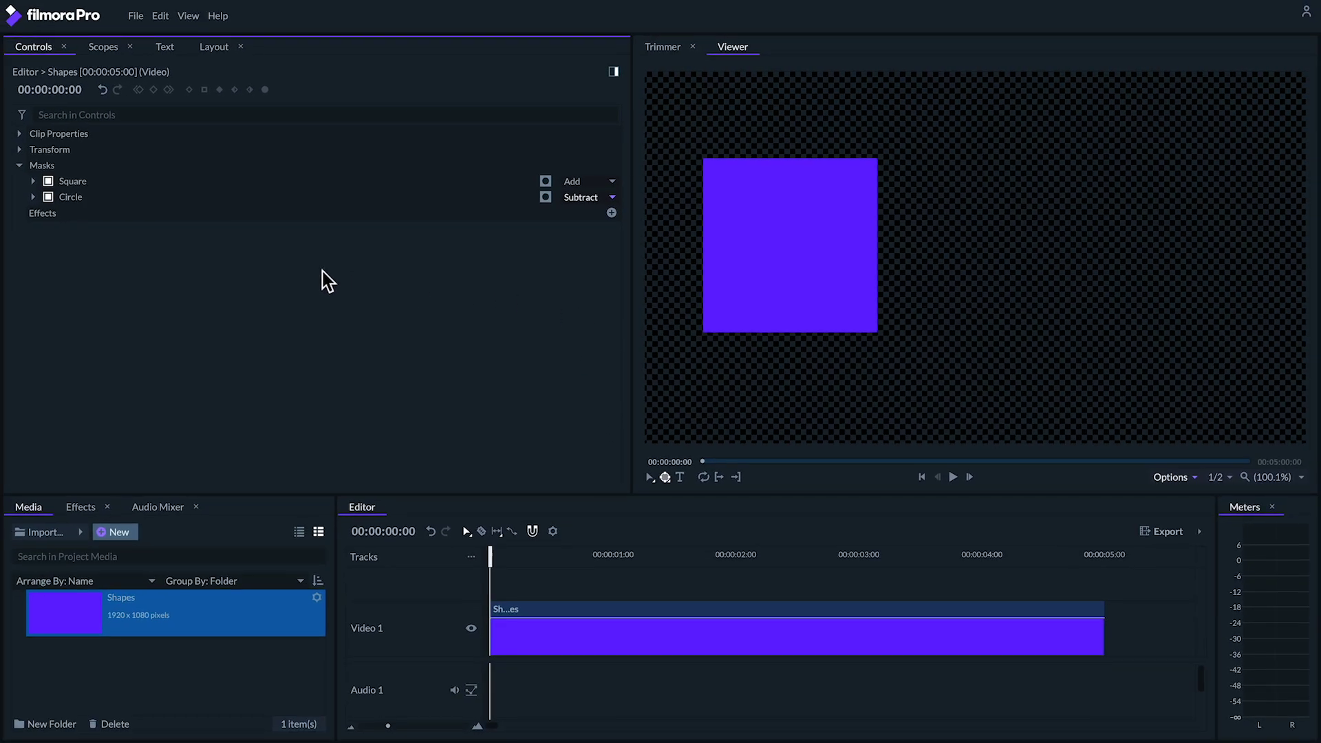
{"action": "left_click", "coordinate": [125, 200]}
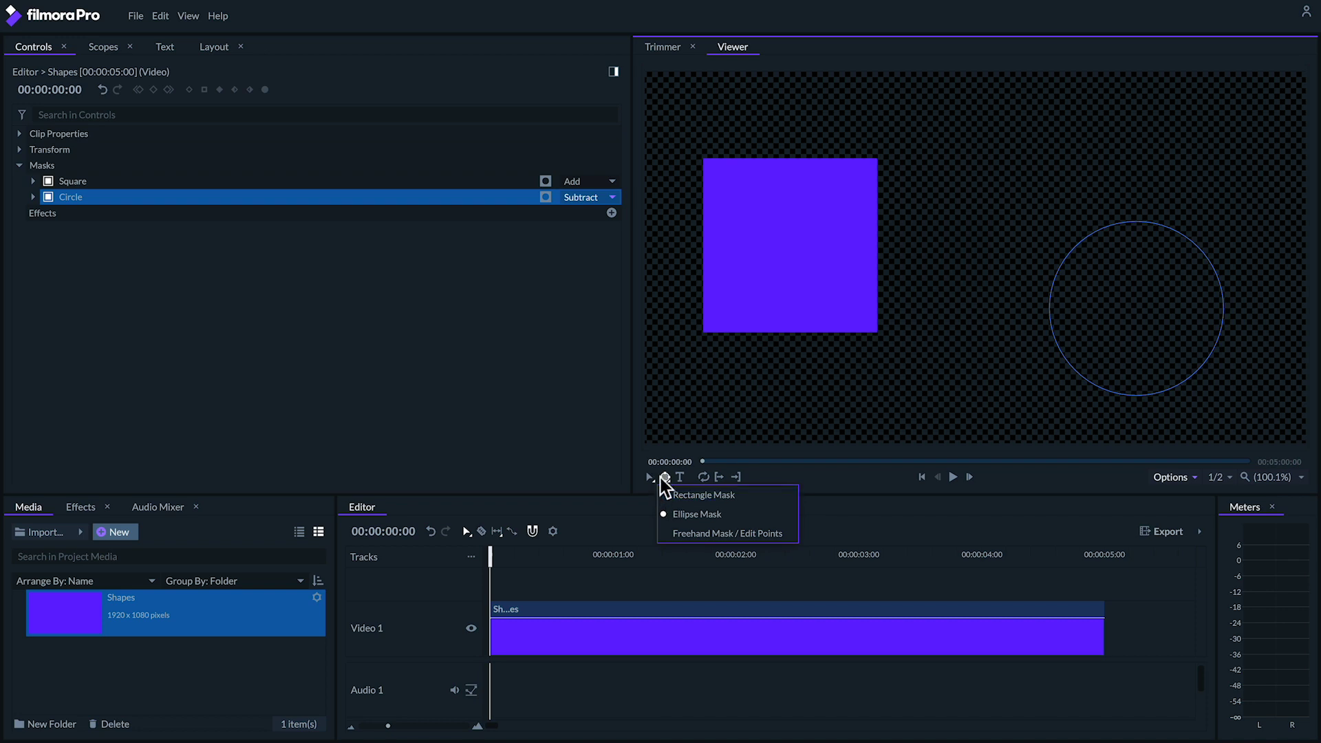
{"action": "left_click", "coordinate": [649, 477]}
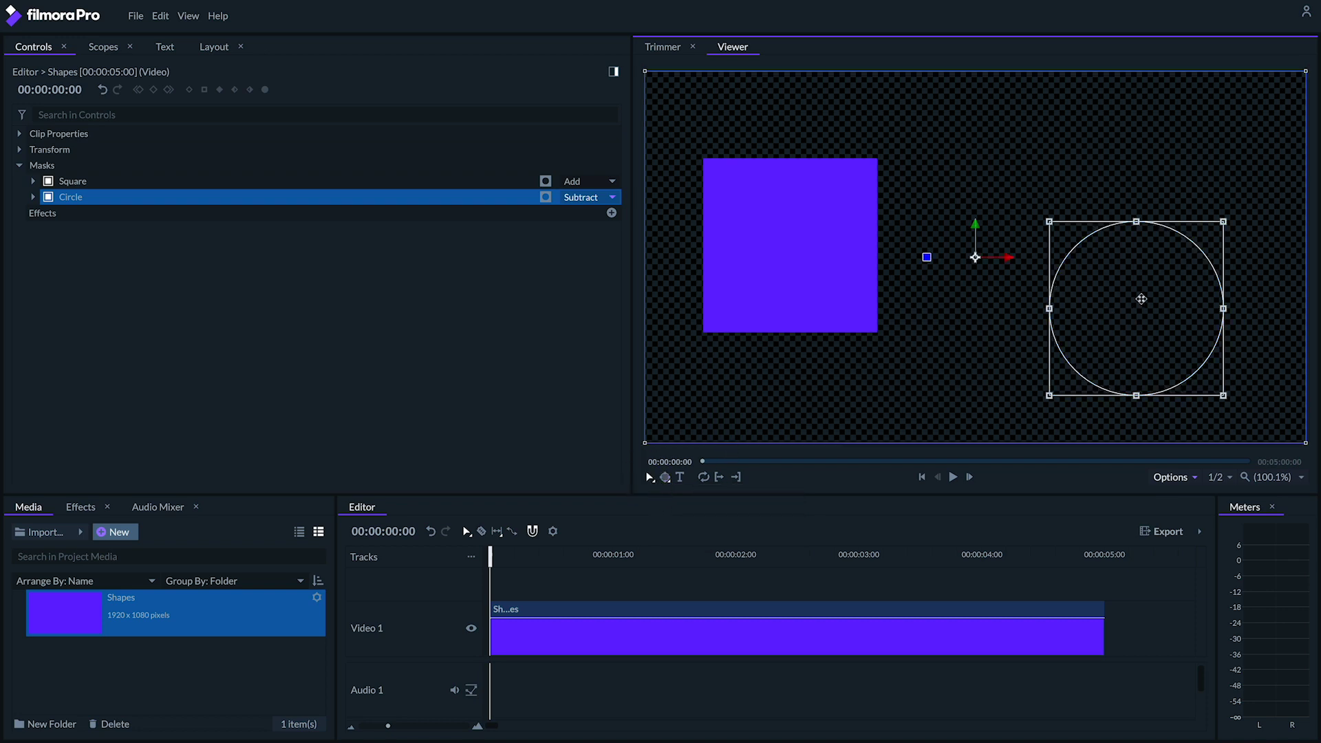
{"action": "left_click_drag", "start_coordinate": [1141, 299], "coordinate": [794, 236]}
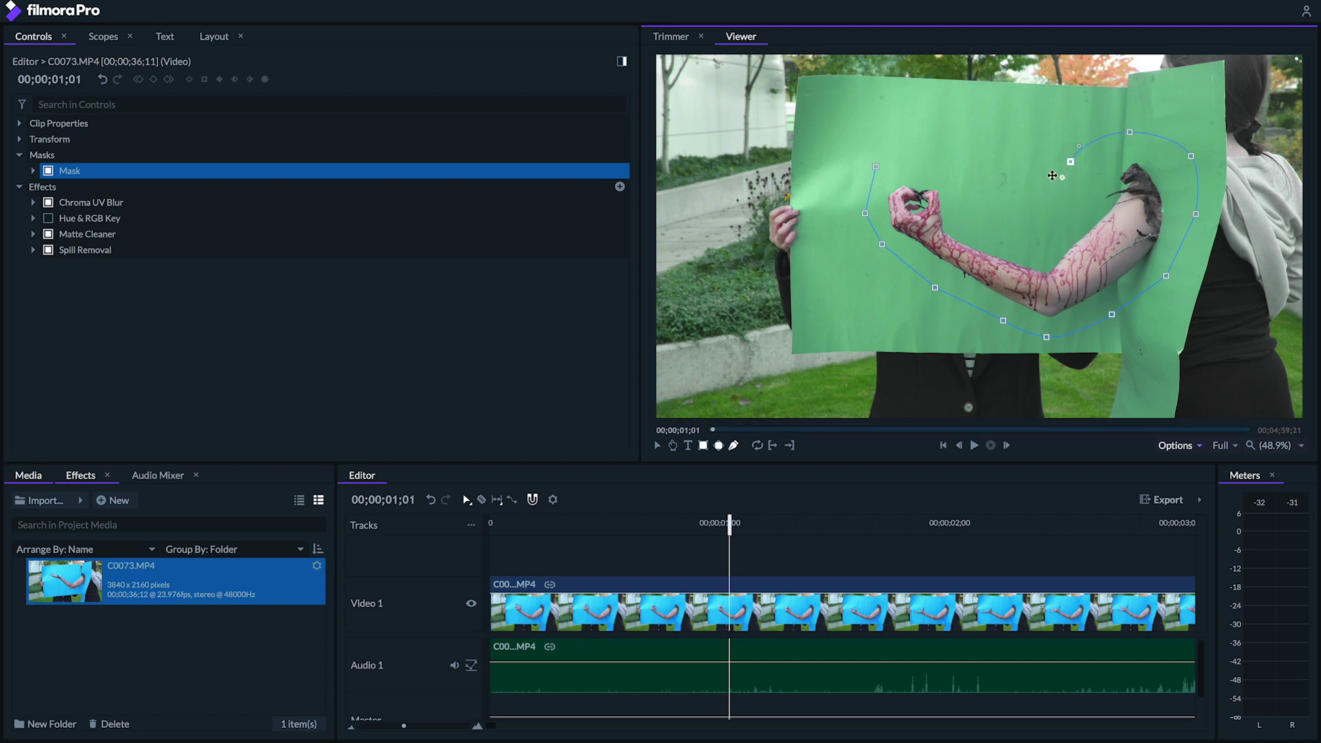
- Close the curved mask around the arm, key out the green screen, and scrub to check
{"action": "left_click_drag", "start_coordinate": [1014, 206], "coordinate": [1029, 215]}
{"action": "left_click", "coordinate": [873, 162]}
{"action": "left_click", "coordinate": [48, 218]}
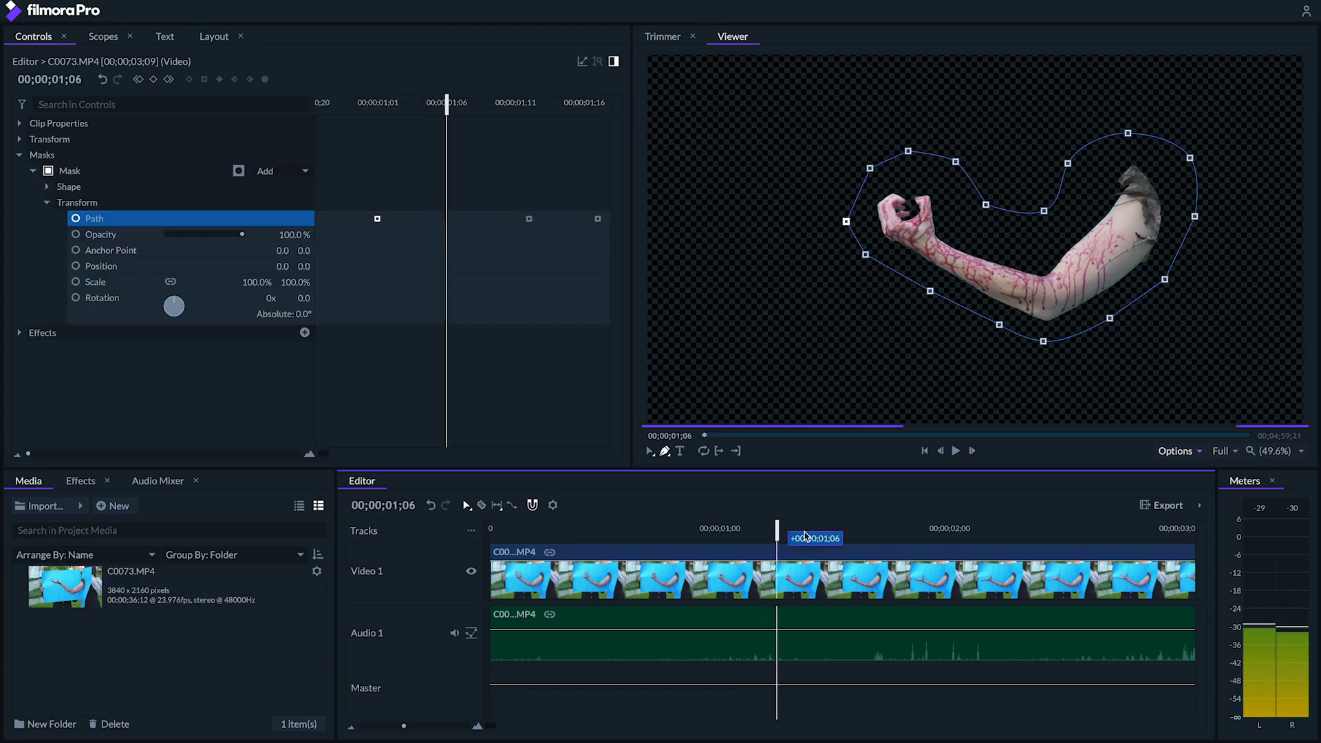
{"action": "left_click_drag", "start_coordinate": [783, 534], "coordinate": [1008, 533]}
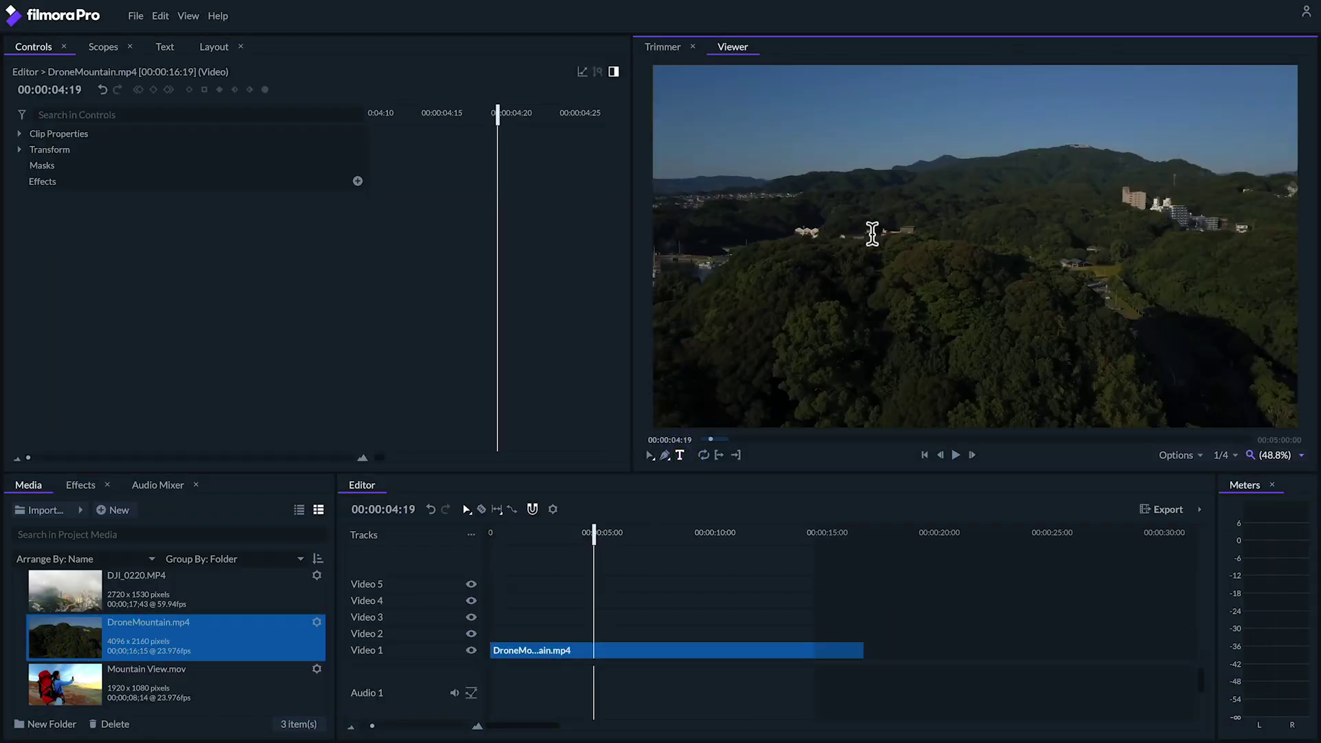
- Add a 'Travel' title over the drone shot
{"action": "left_click", "coordinate": [868, 237]}
{"action": "type", "text": "Travel"}
{"action": "key", "text": "ctrl+a"}
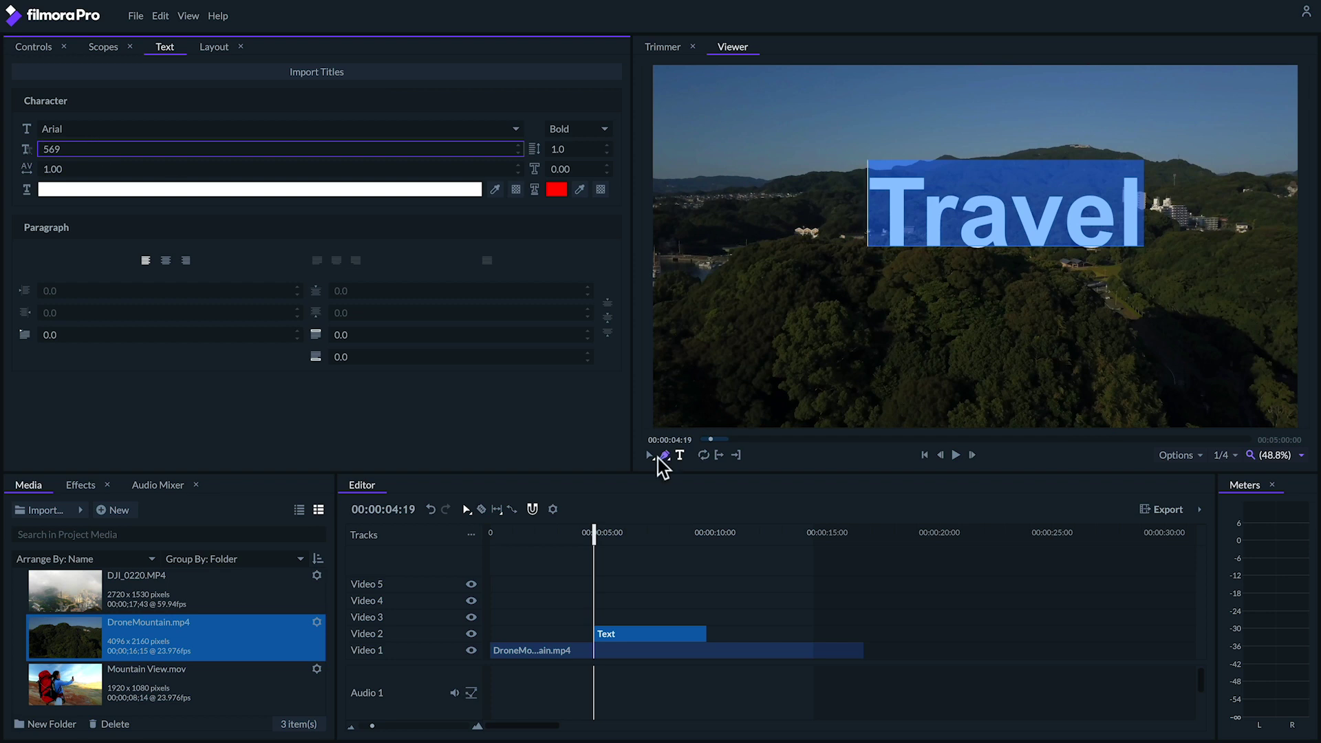
- Copy the DroneMountain clip and place the duplicate on Video 3 above the title
{"action": "left_click", "coordinate": [659, 652]}
{"action": "left_click", "coordinate": [876, 537]}
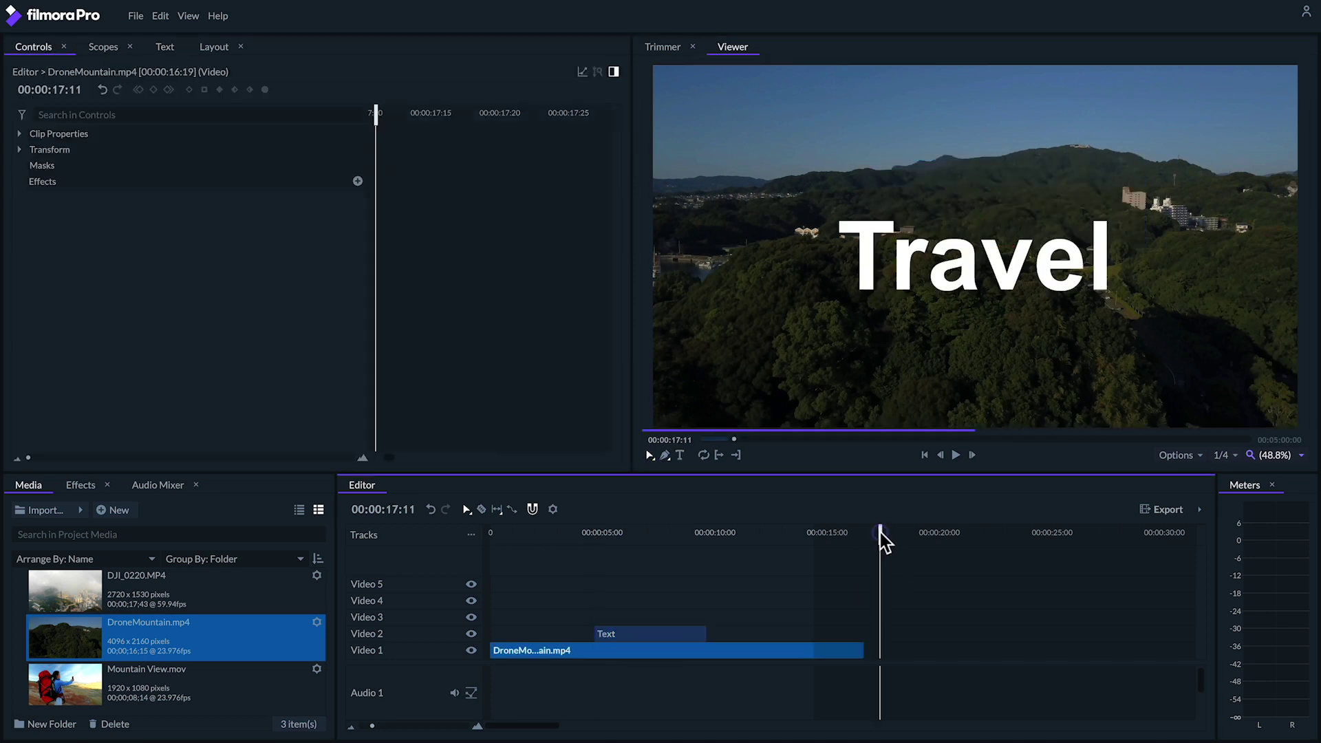
{"action": "key", "text": "ctrl+c"}
{"action": "key", "text": "ctrl+v"}
{"action": "left_click_drag", "start_coordinate": [918, 654], "coordinate": [515, 617]}
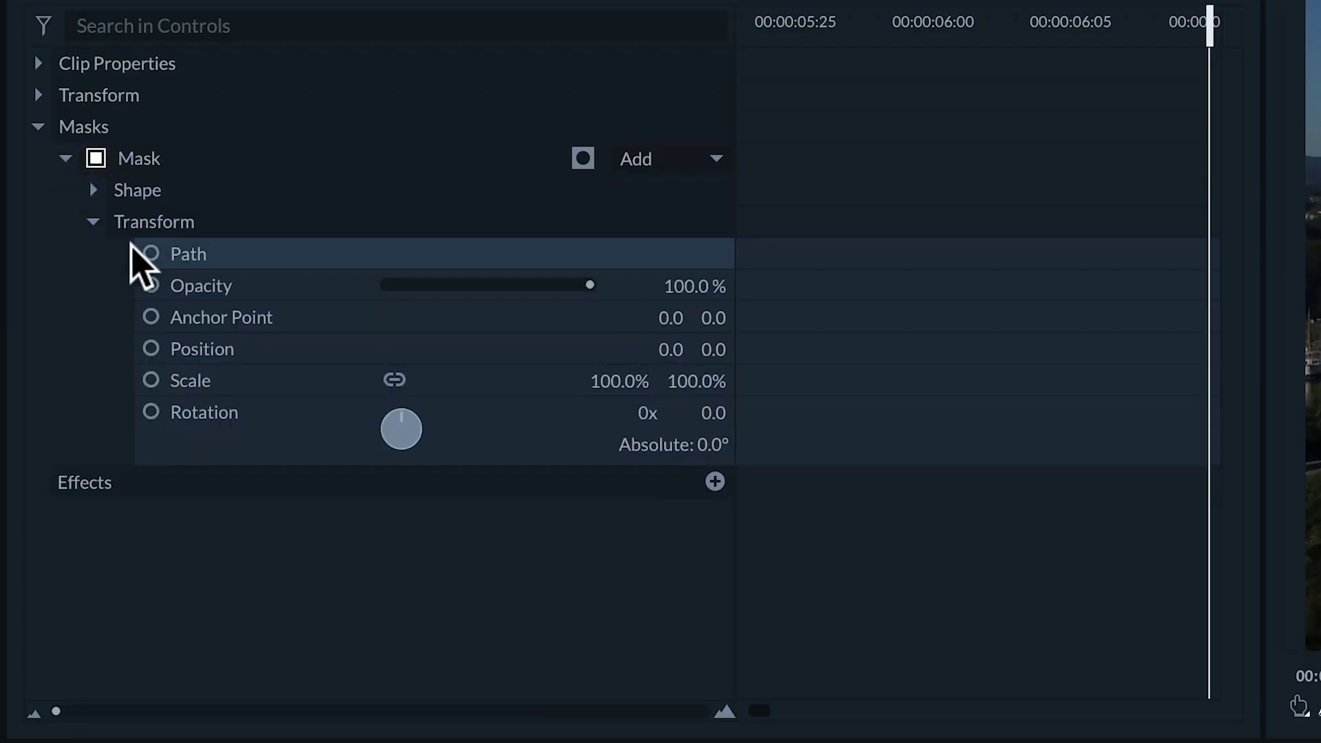
- Keyframe the mask Path, adjusting it a few frames later and again one frame later
{"action": "left_click", "coordinate": [151, 254]}
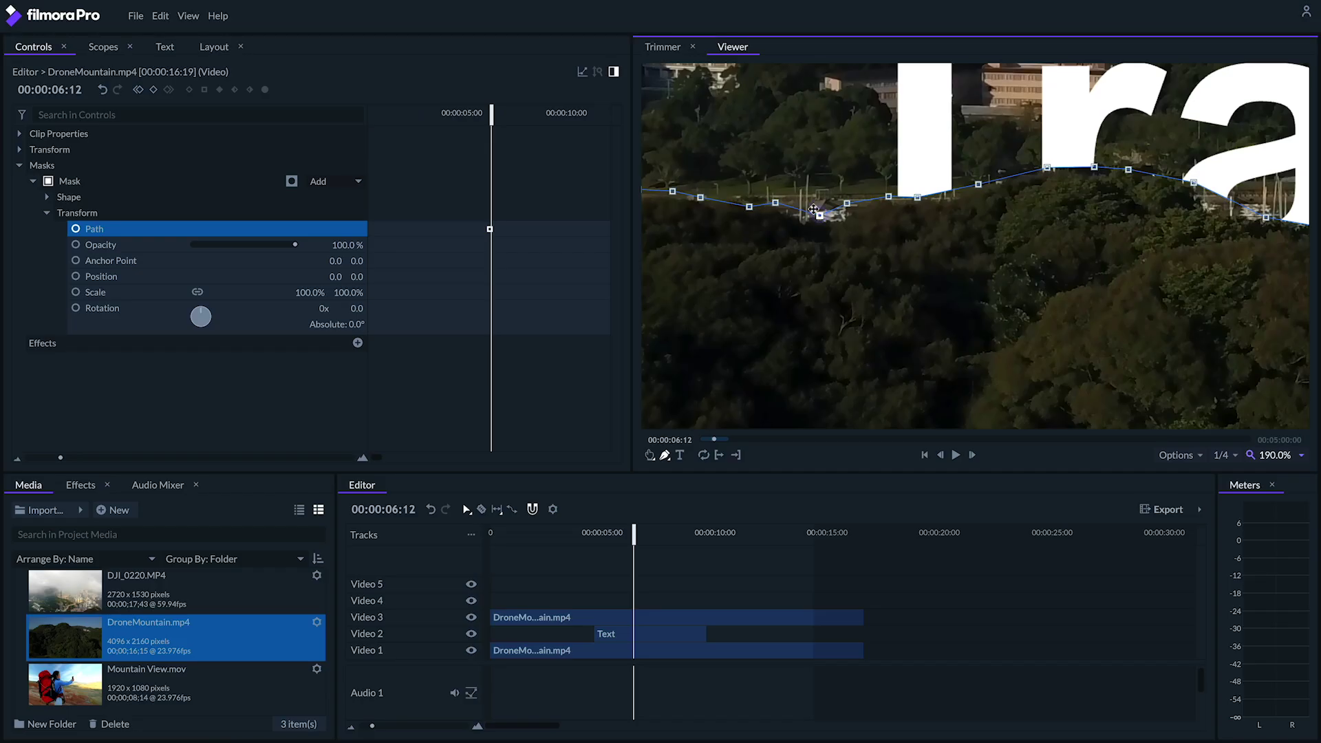
{"action": "left_click_drag", "start_coordinate": [491, 114], "coordinate": [517, 126]}
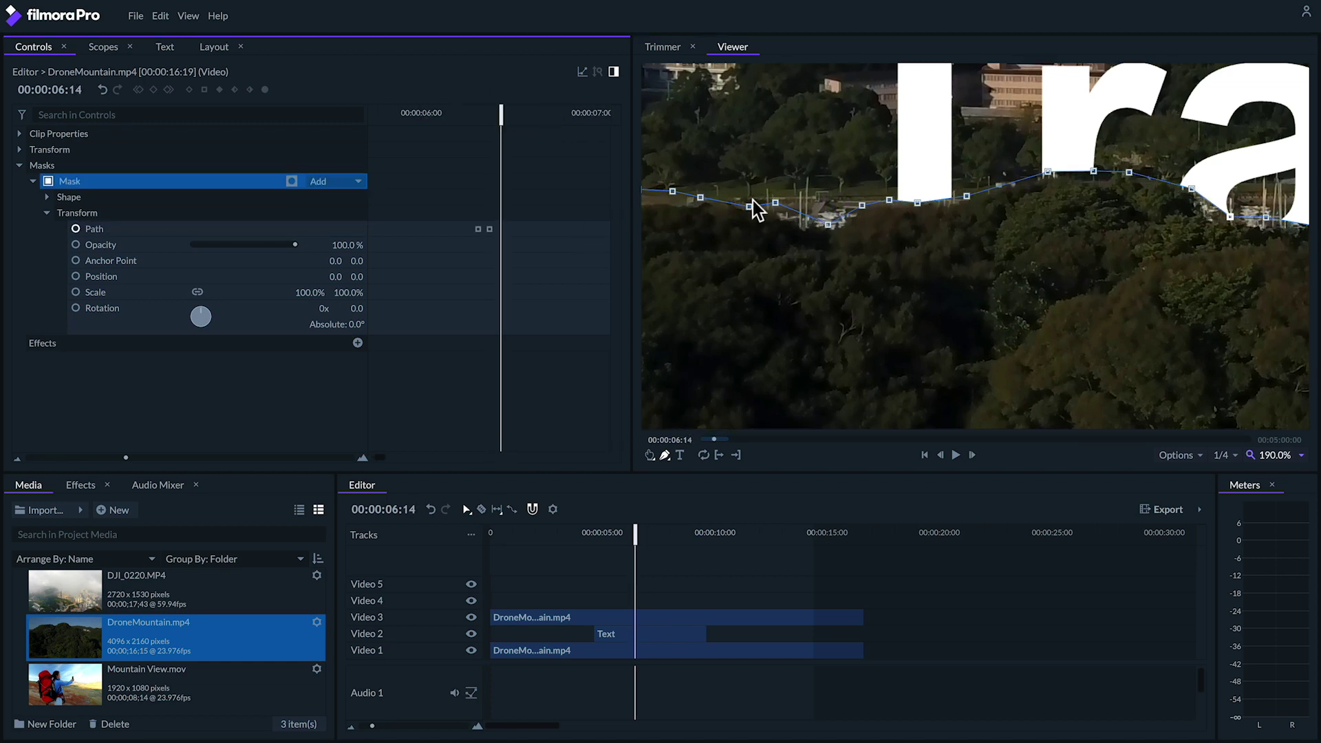
{"action": "left_click_drag", "start_coordinate": [501, 115], "coordinate": [507, 113]}
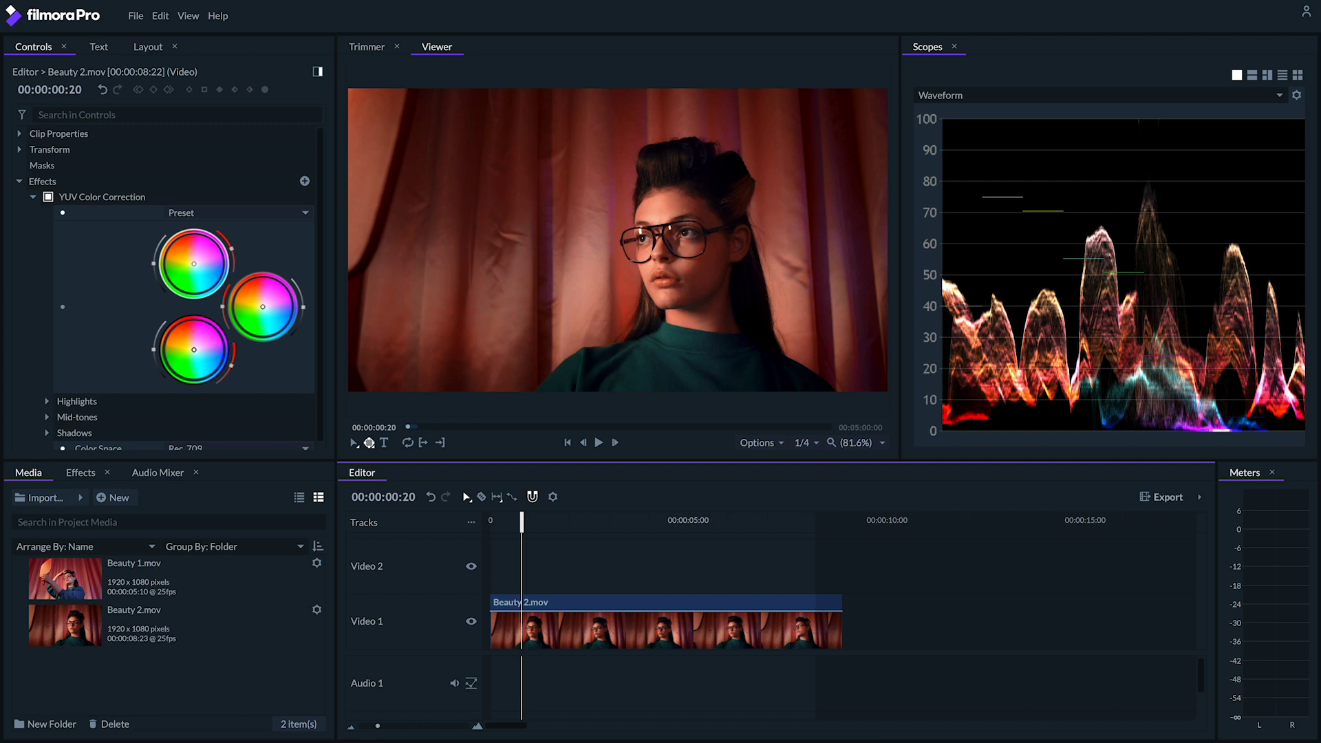
- Stack a copy of Beauty 2.mov on Video 2 and draw an oval mask around the face
{"action": "left_click", "coordinate": [652, 597]}
{"action": "left_click", "coordinate": [854, 560]}
{"action": "key", "text": "ctrl+v"}
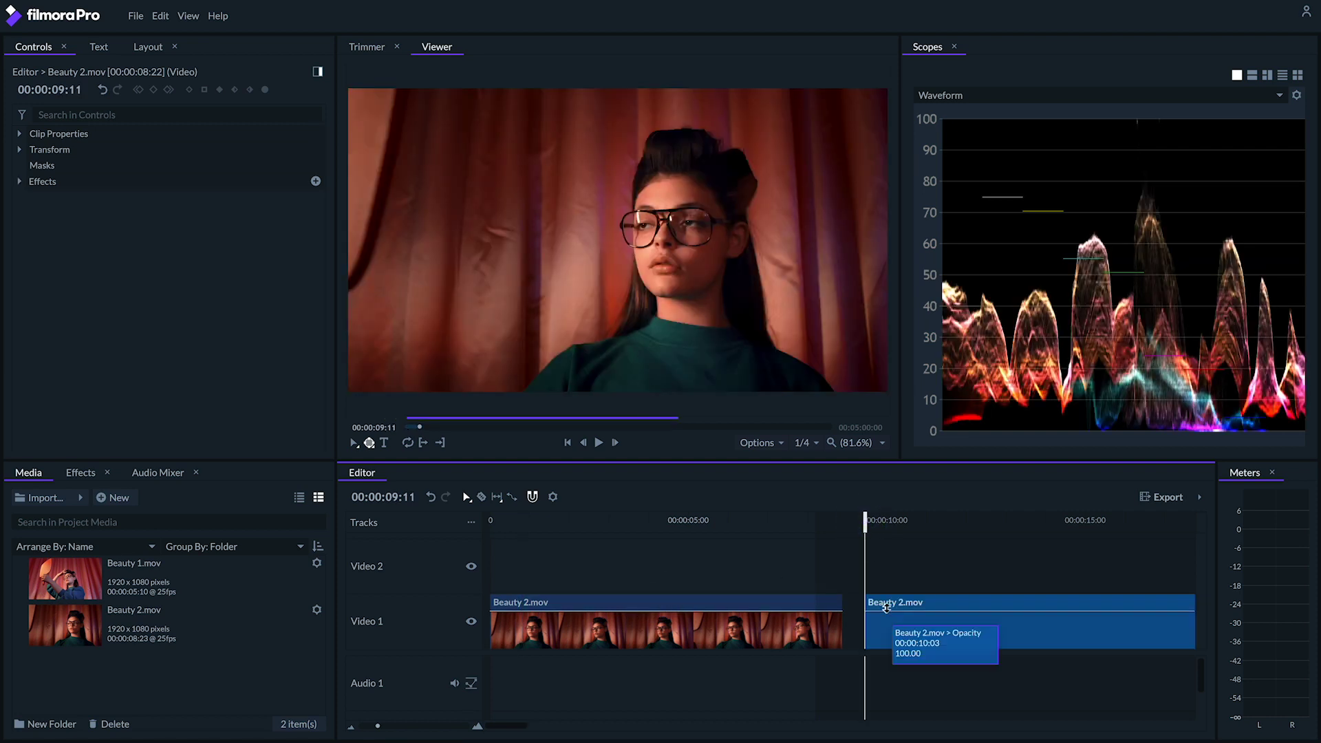
{"action": "left_click_drag", "start_coordinate": [880, 606], "coordinate": [519, 573]}
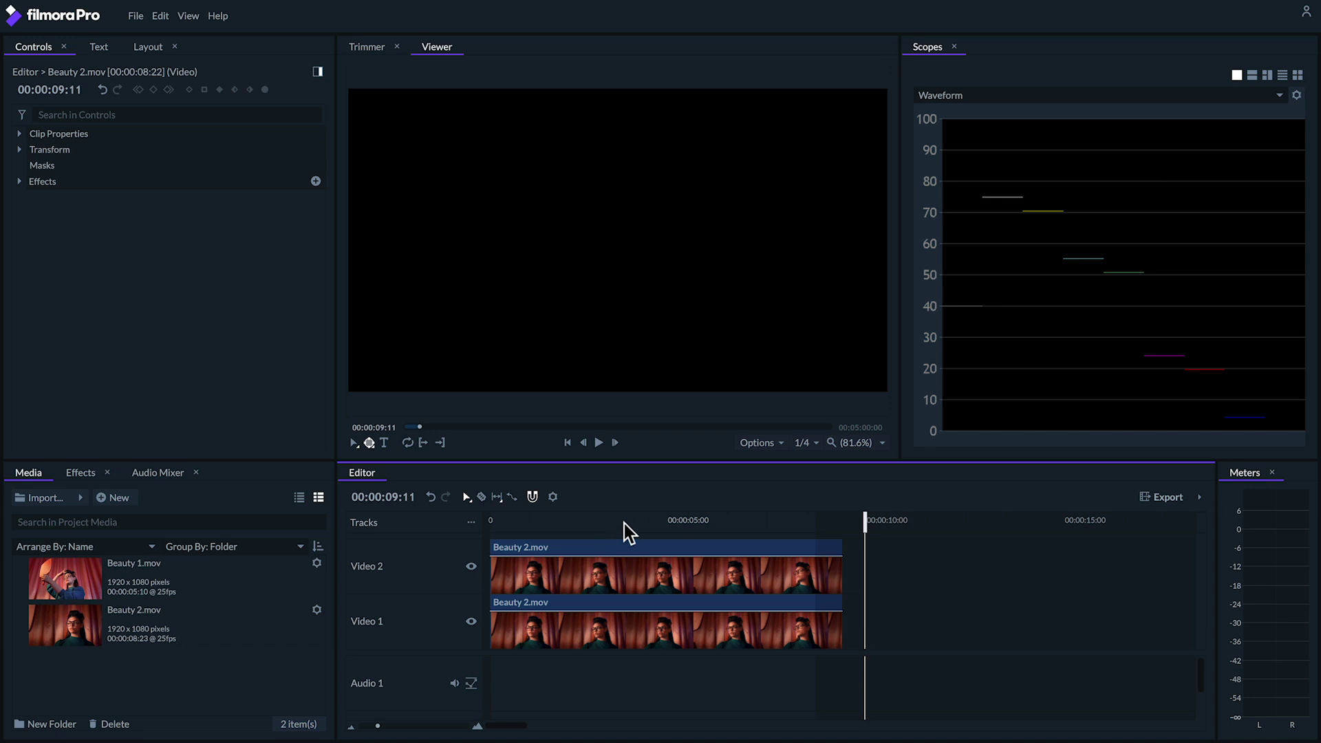
{"action": "left_click_drag", "start_coordinate": [582, 515], "coordinate": [570, 560]}
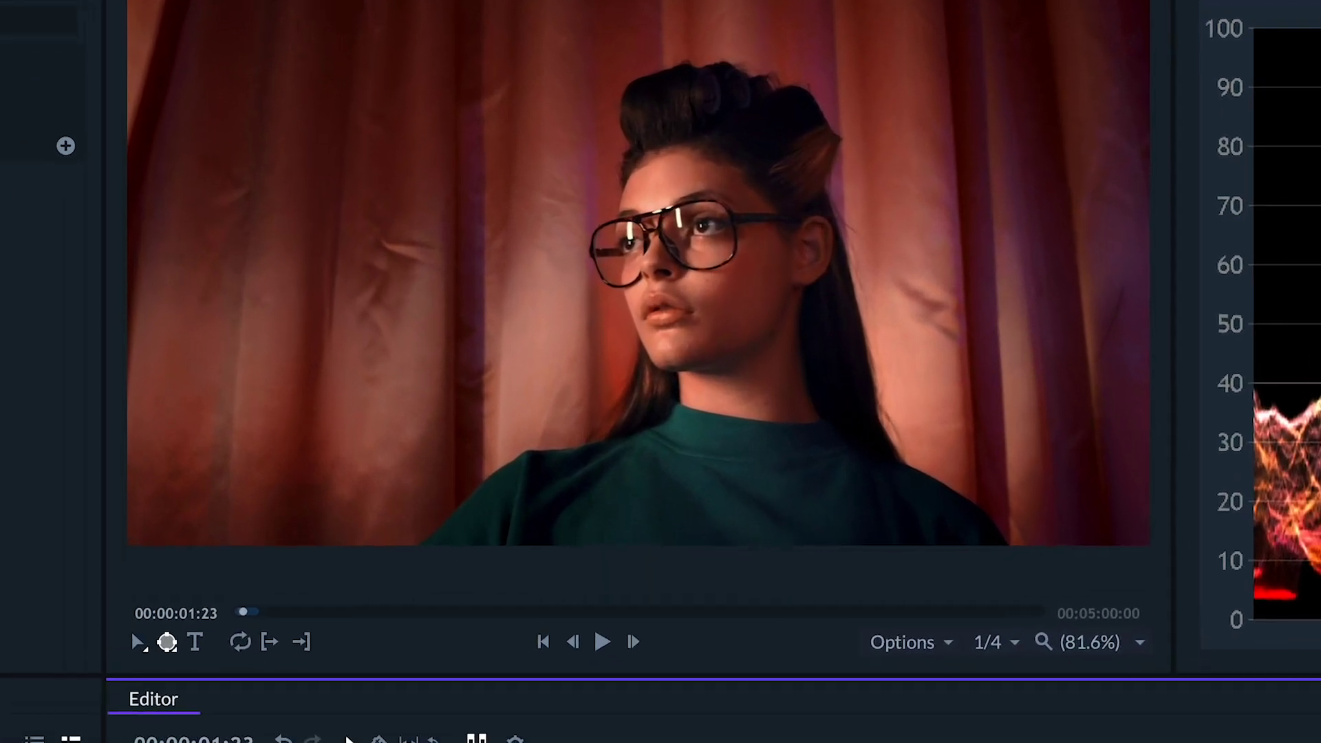
{"action": "left_click", "coordinate": [167, 642]}
{"action": "left_click_drag", "start_coordinate": [561, 87], "coordinate": [898, 456]}
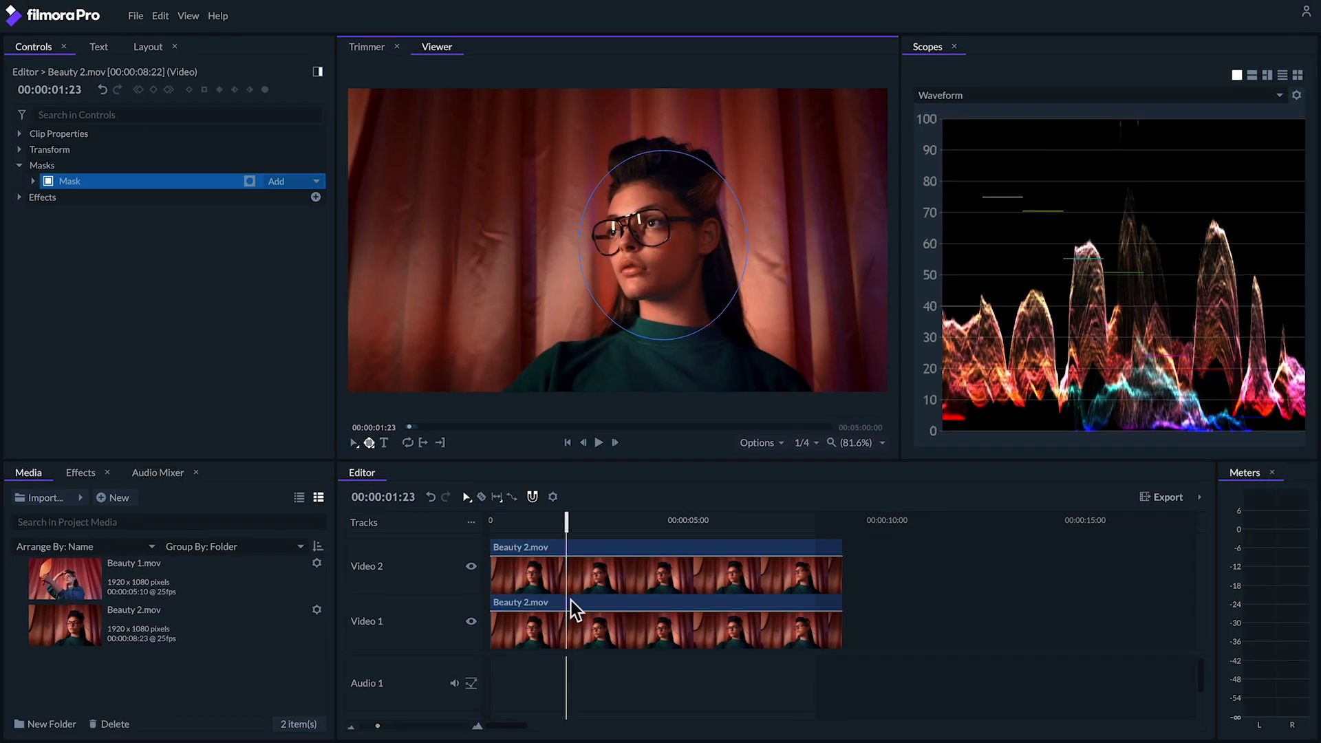
- Darken the lower Beauty 2.mov clip and feather the upper clip's oval mask to 120 px
{"action": "left_click", "coordinate": [572, 603]}
{"action": "left_click_drag", "start_coordinate": [303, 307], "coordinate": [306, 319]}
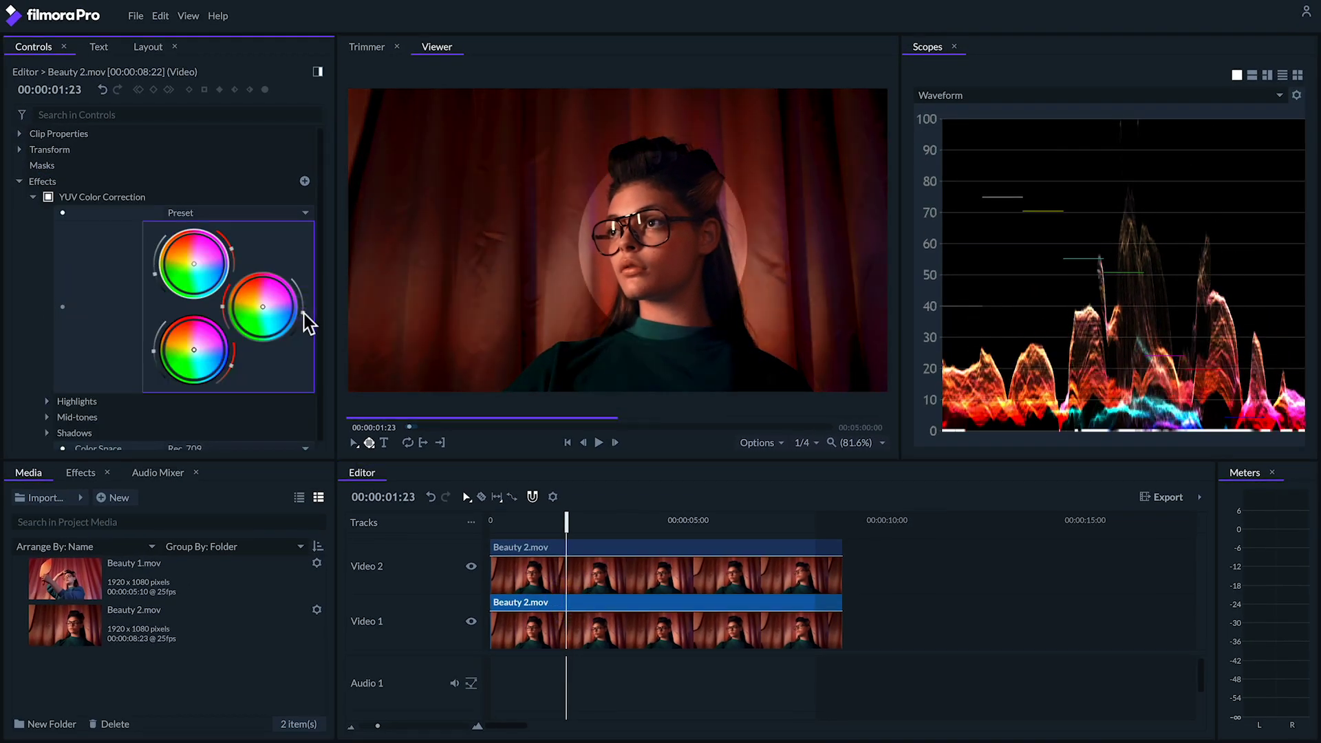
{"action": "left_click", "coordinate": [581, 551]}
{"action": "left_click", "coordinate": [33, 181]}
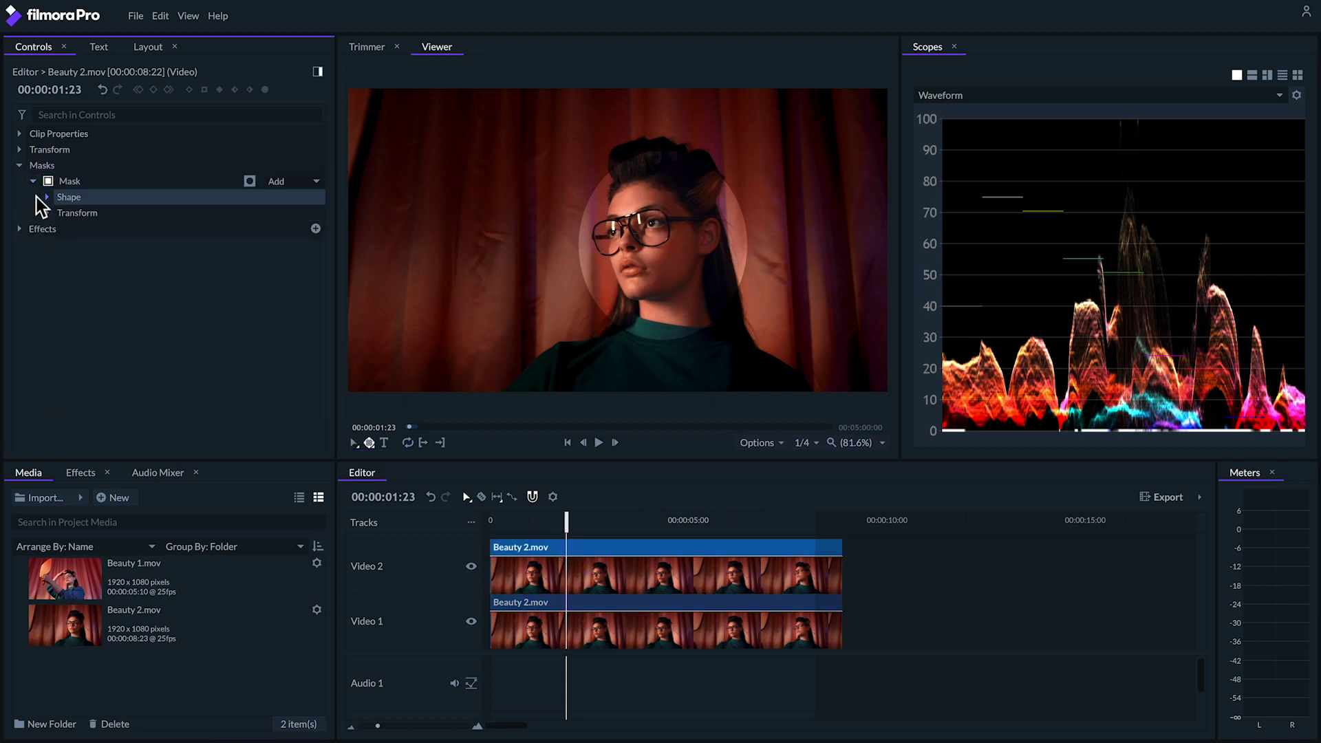
{"action": "left_click", "coordinate": [47, 197]}
{"action": "key", "text": "space"}
{"action": "left_click_drag", "start_coordinate": [168, 245], "coordinate": [177, 246]}
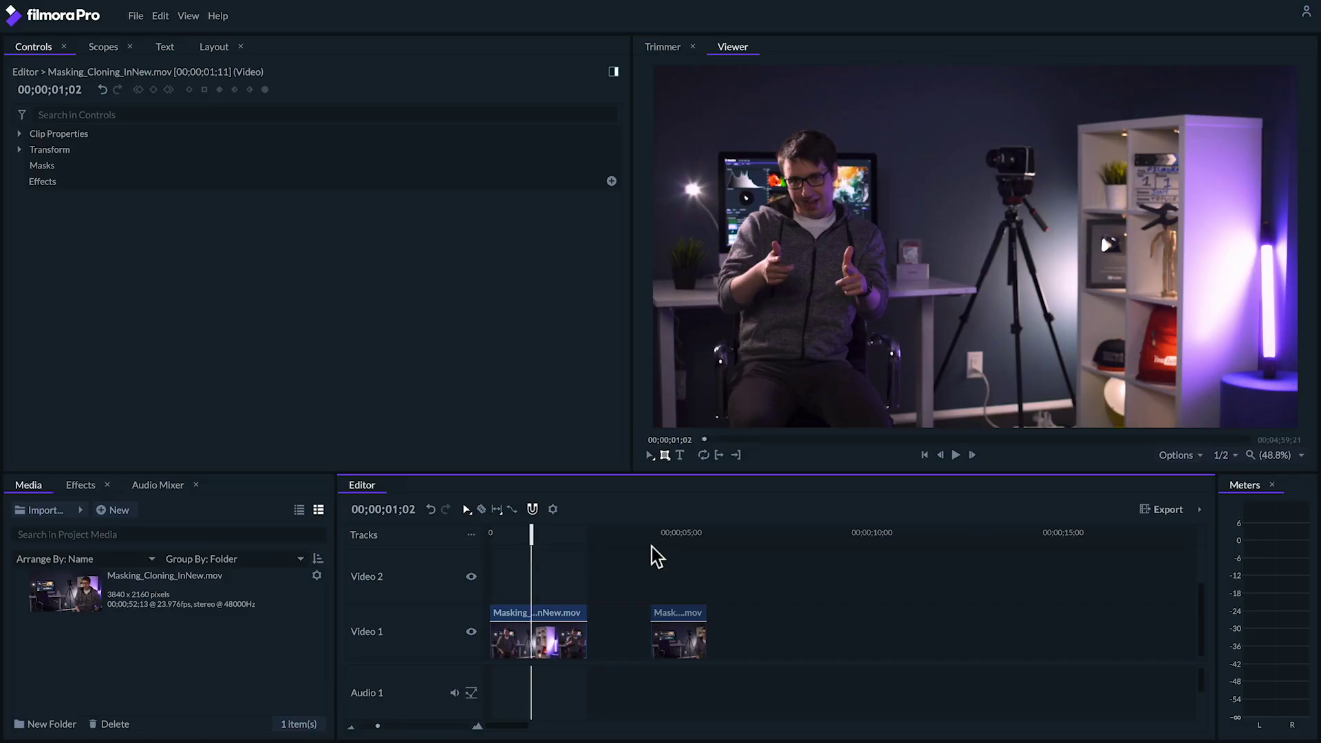
- Place the second presenter clip on Video 2 so it overlaps at 00;00;02;03
{"action": "left_click_drag", "start_coordinate": [654, 533], "coordinate": [691, 535]}
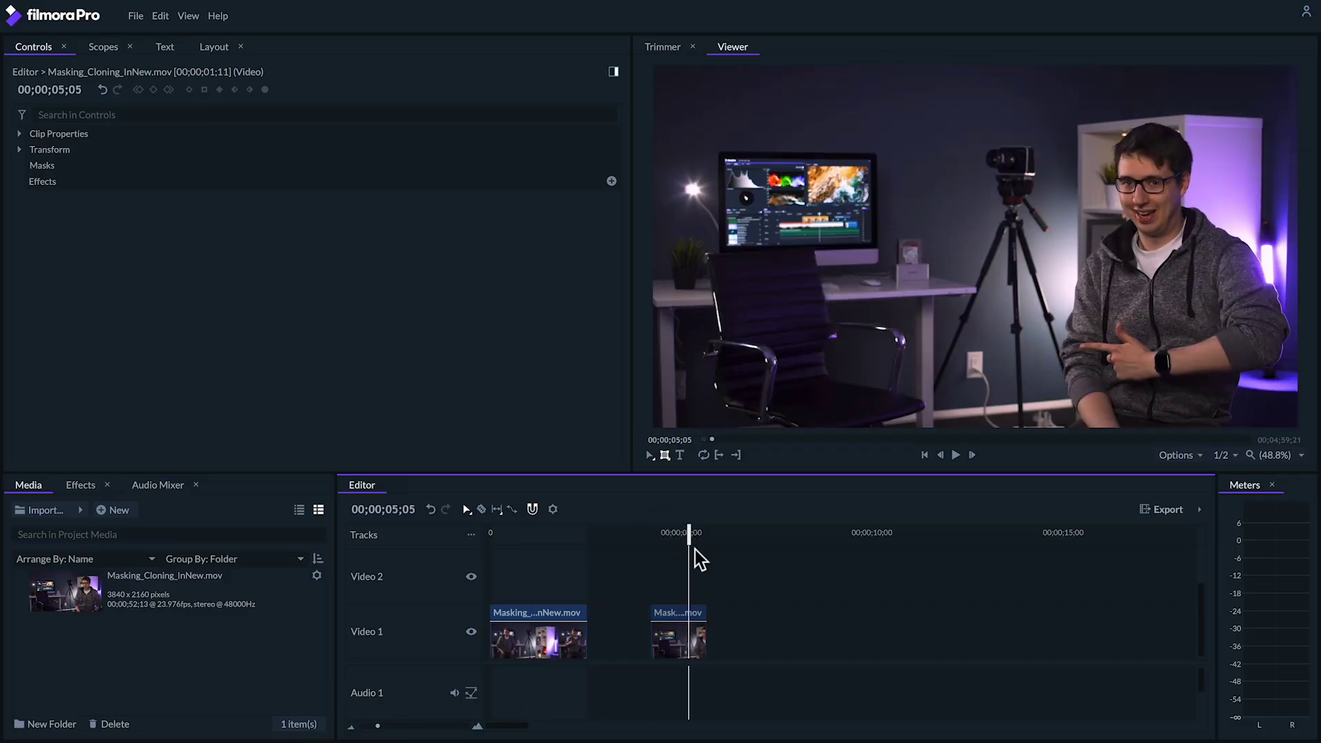
{"action": "left_click_drag", "start_coordinate": [678, 613], "coordinate": [548, 584]}
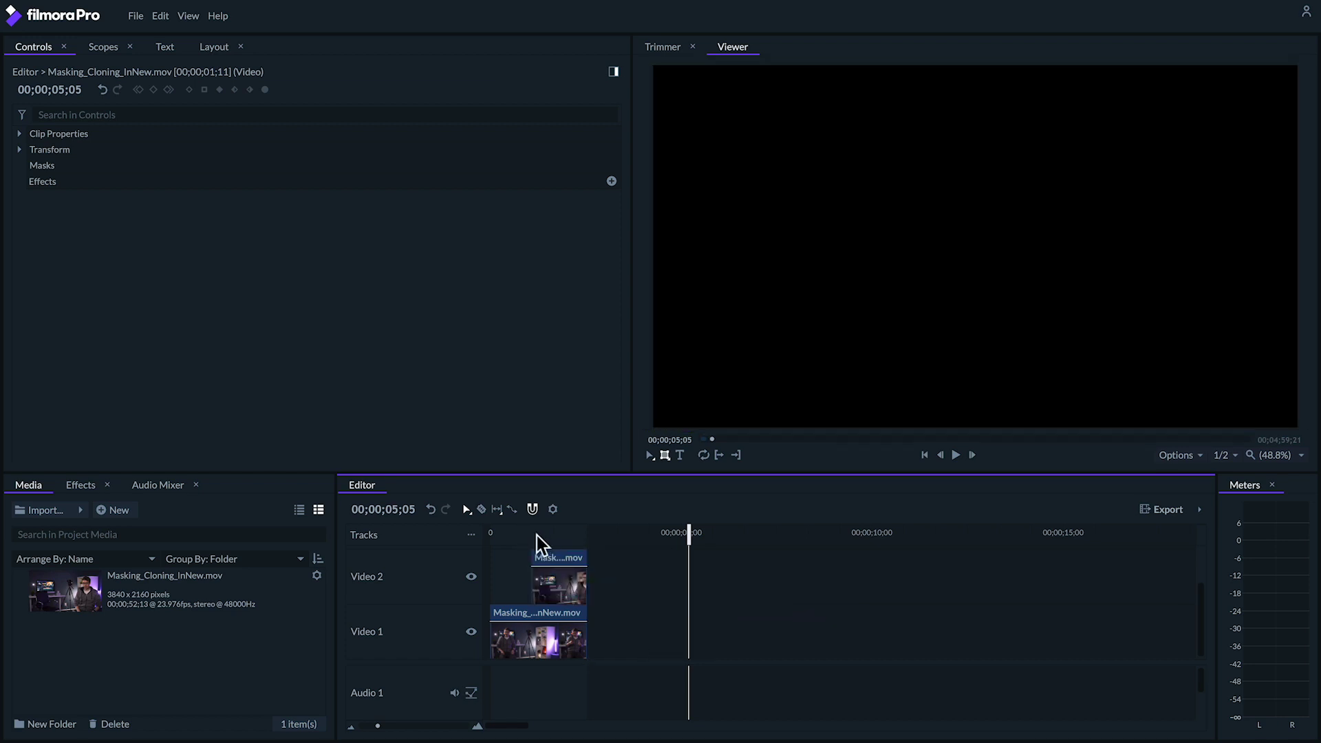
{"action": "left_click_drag", "start_coordinate": [537, 537], "coordinate": [566, 530]}
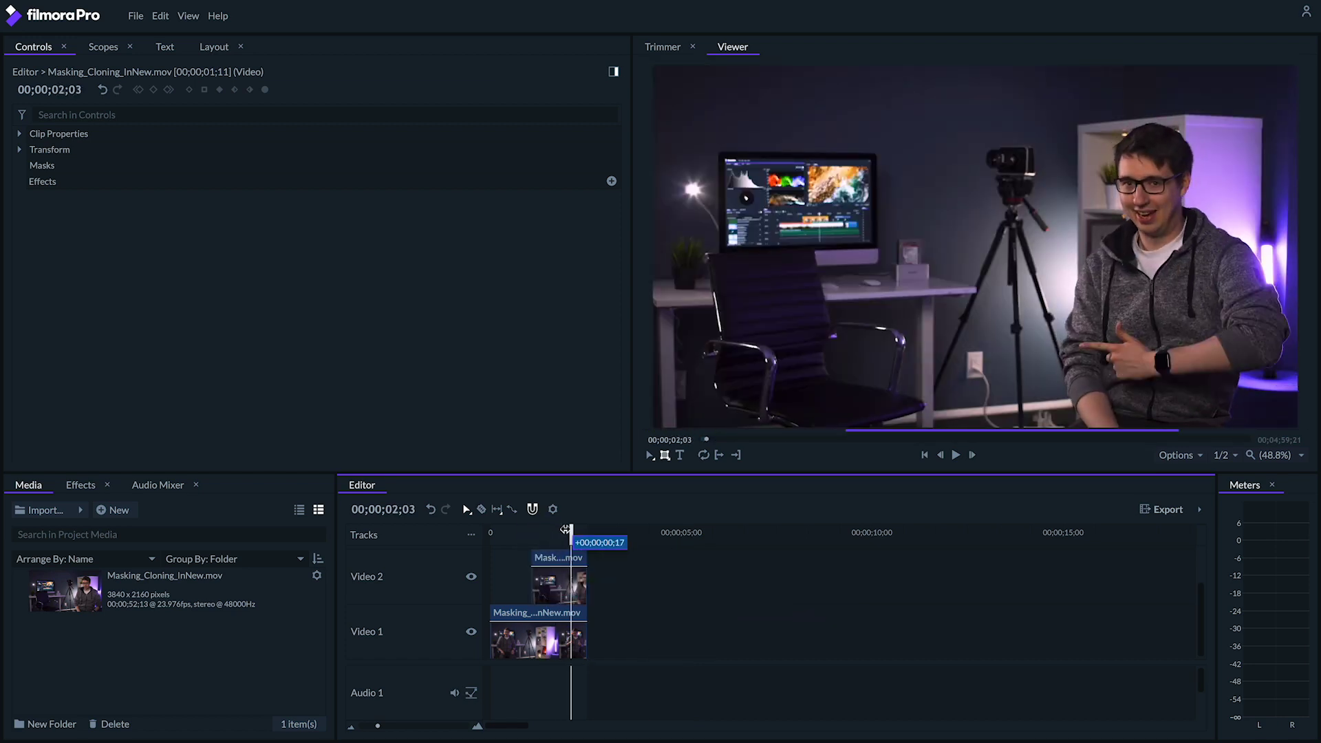
- Draw a freehand mask around the right-hand presenter
{"action": "left_click", "coordinate": [665, 456]}
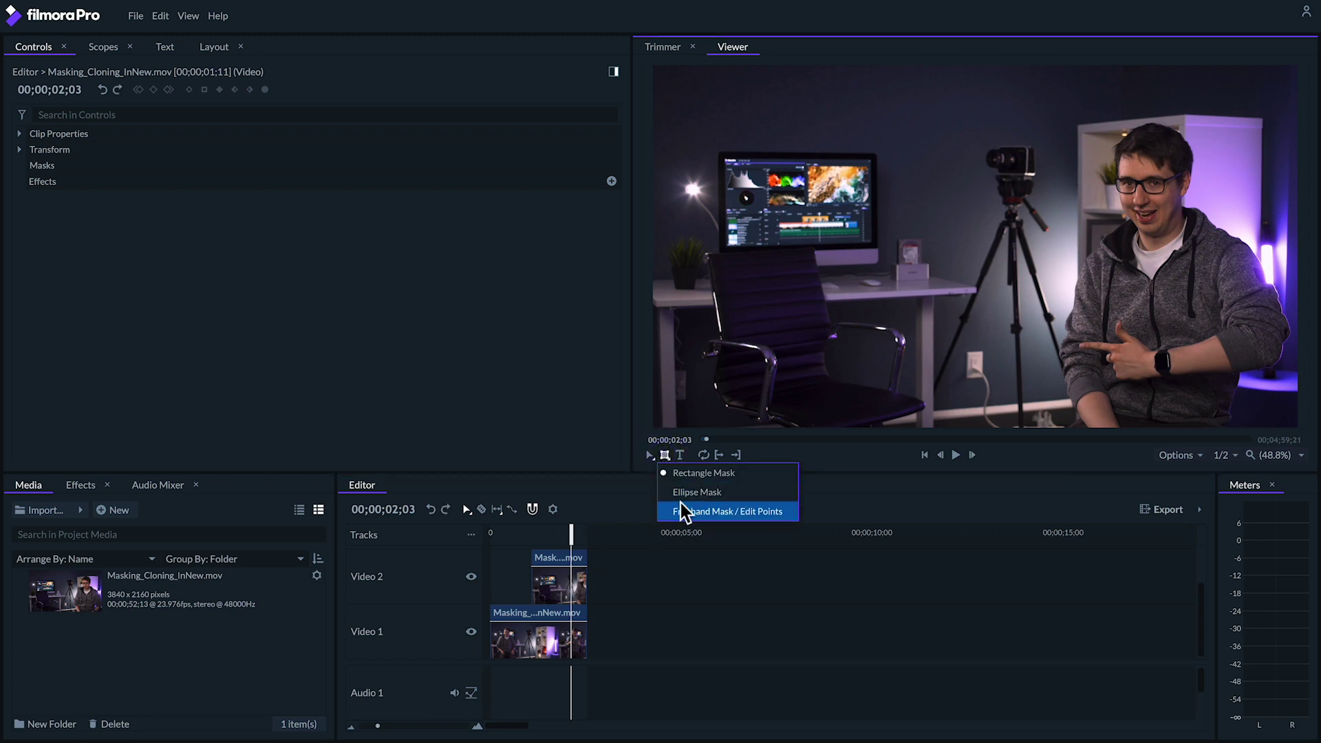
{"action": "left_click", "coordinate": [1015, 340]}
{"action": "left_click", "coordinate": [1040, 225]}
{"action": "left_click", "coordinate": [1043, 137]}
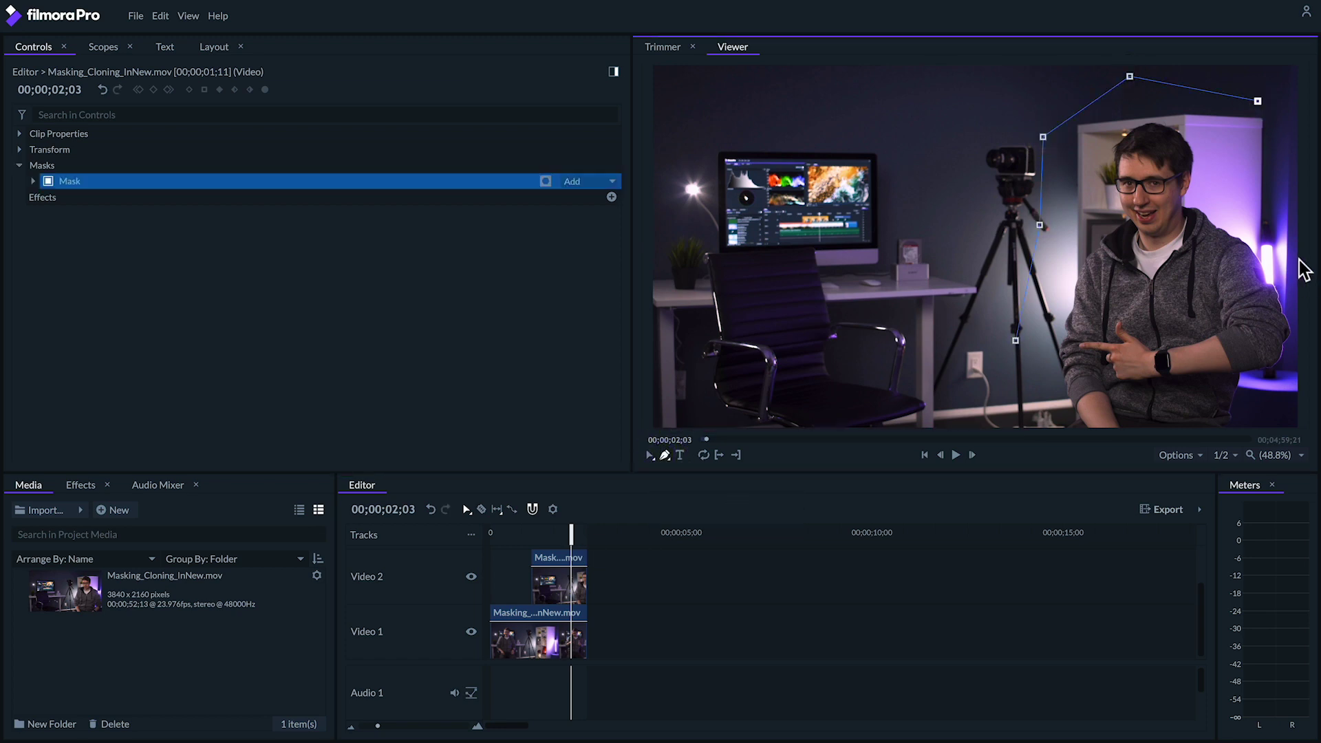
{"action": "scroll", "coordinate": [1176, 365], "scroll_direction": "down", "scroll_amount": 5}
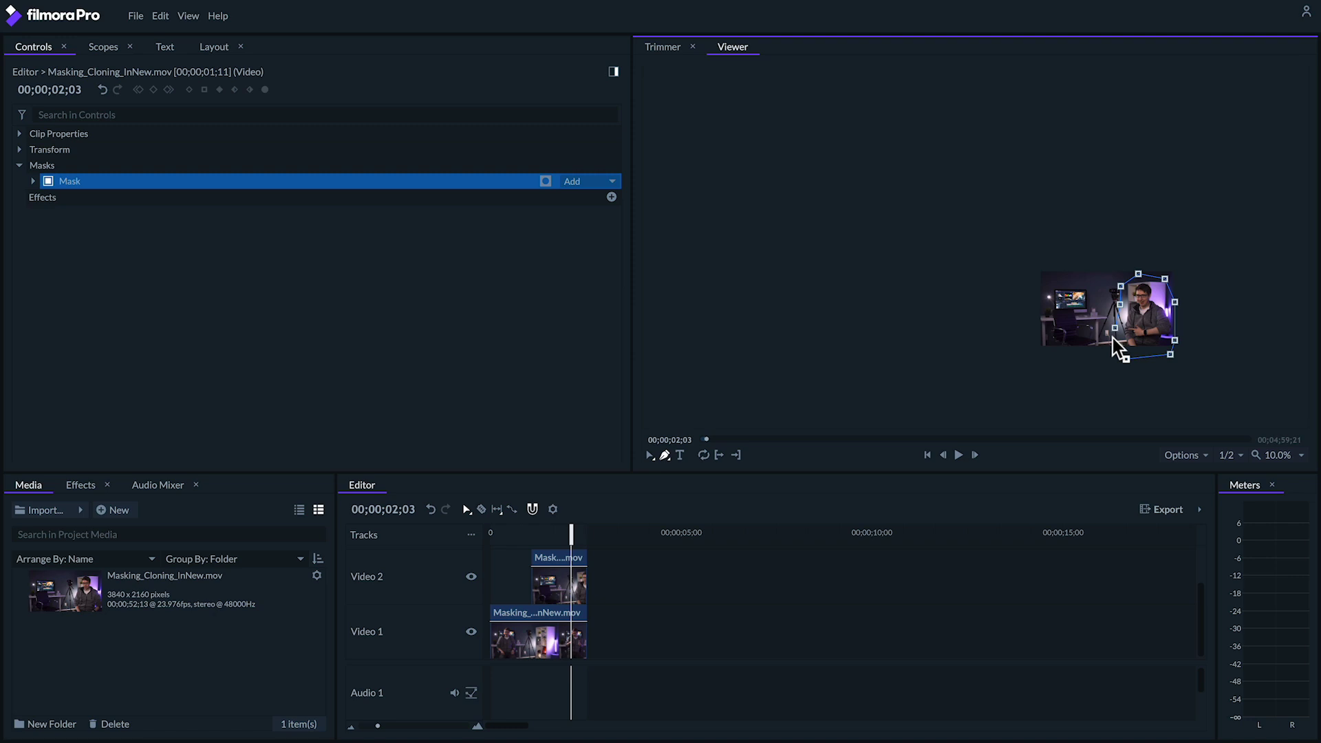
{"action": "scroll", "coordinate": [1112, 337], "scroll_direction": "up", "scroll_amount": 4}
- Feather the freehand mask edge to 12.0 px
{"action": "left_click", "coordinate": [33, 182]}
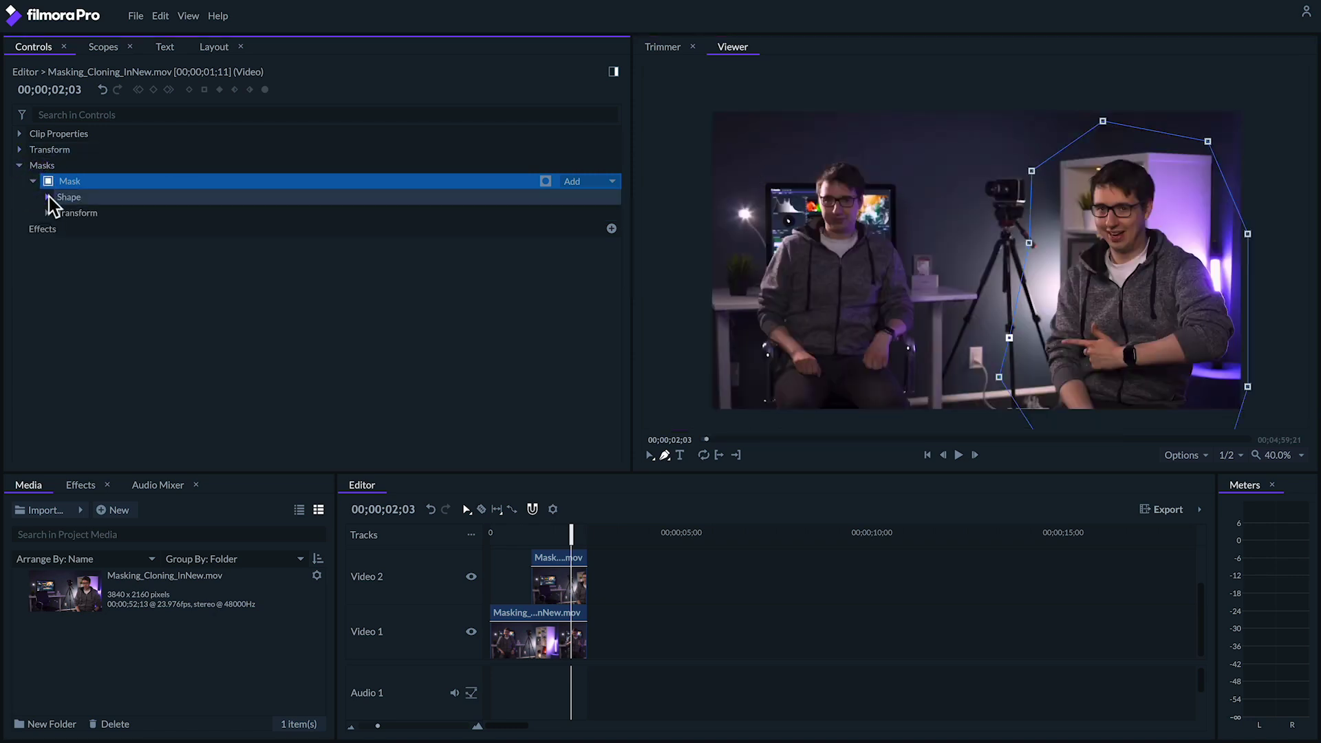
{"action": "left_click", "coordinate": [47, 197]}
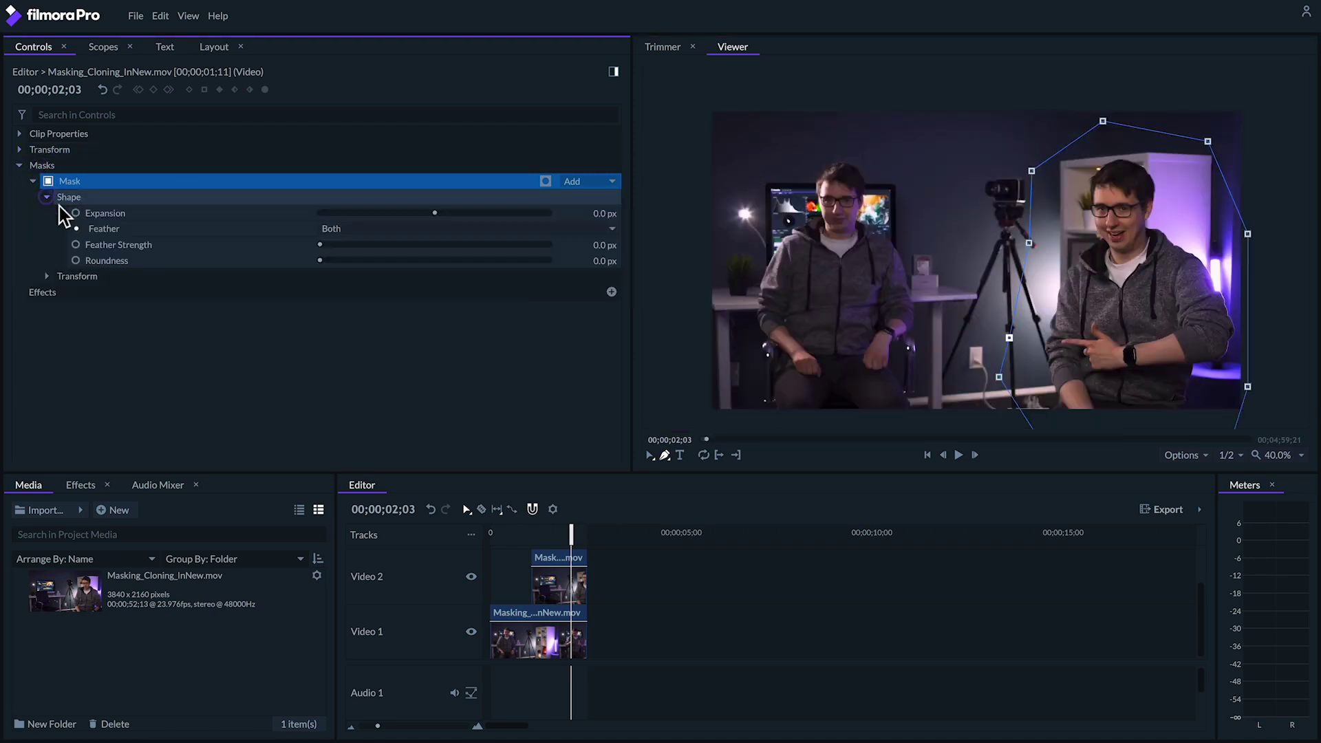
{"action": "left_click", "coordinate": [599, 244]}
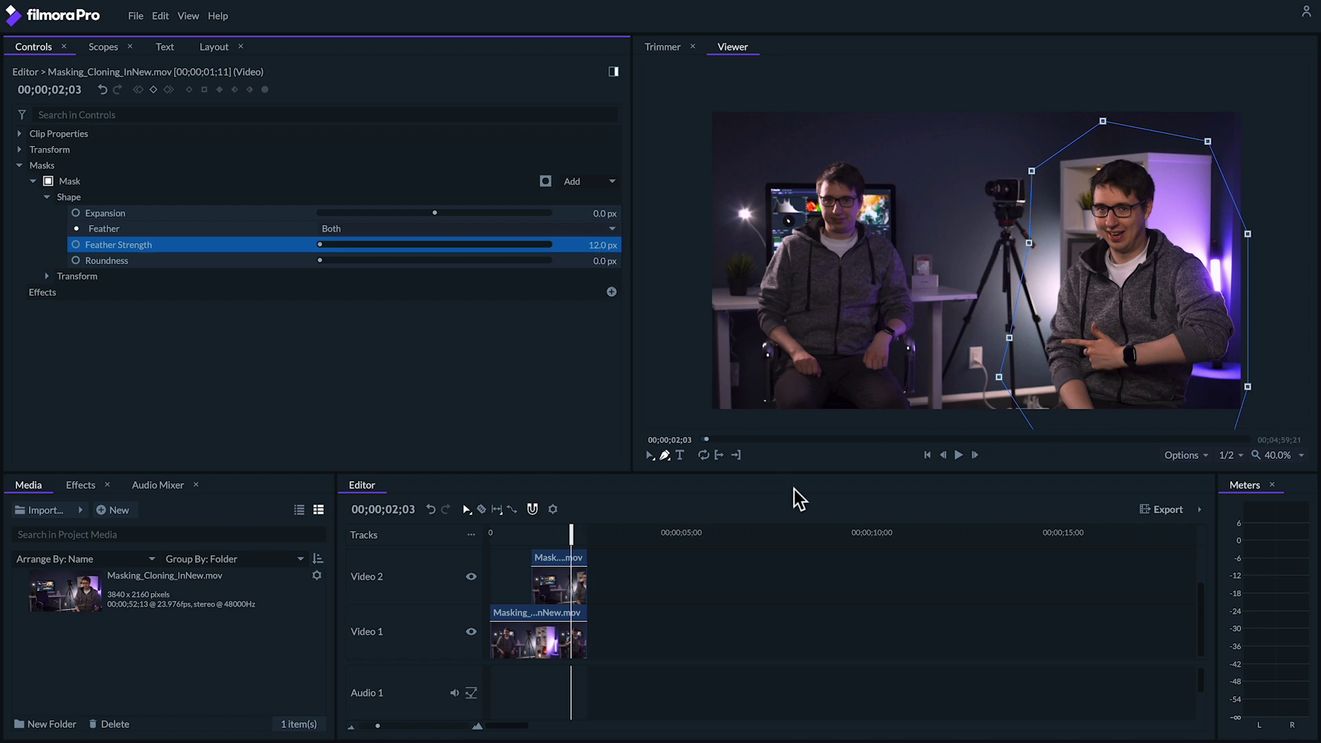